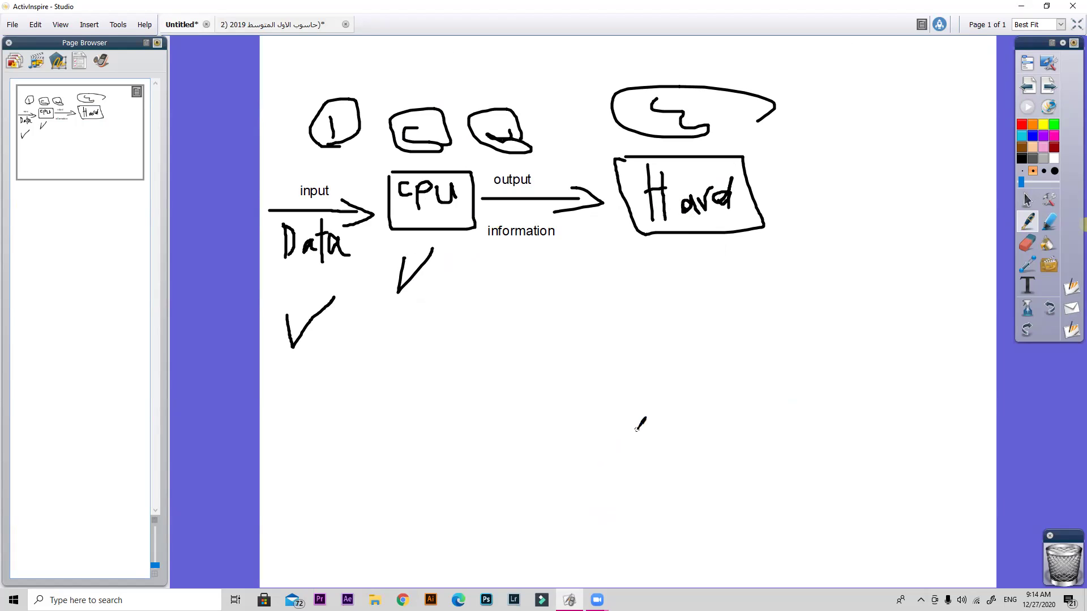
Draw a slanted pen line on the lower part of the whiteboard page and undo it.
left_click_drag(642, 441, 681, 589)
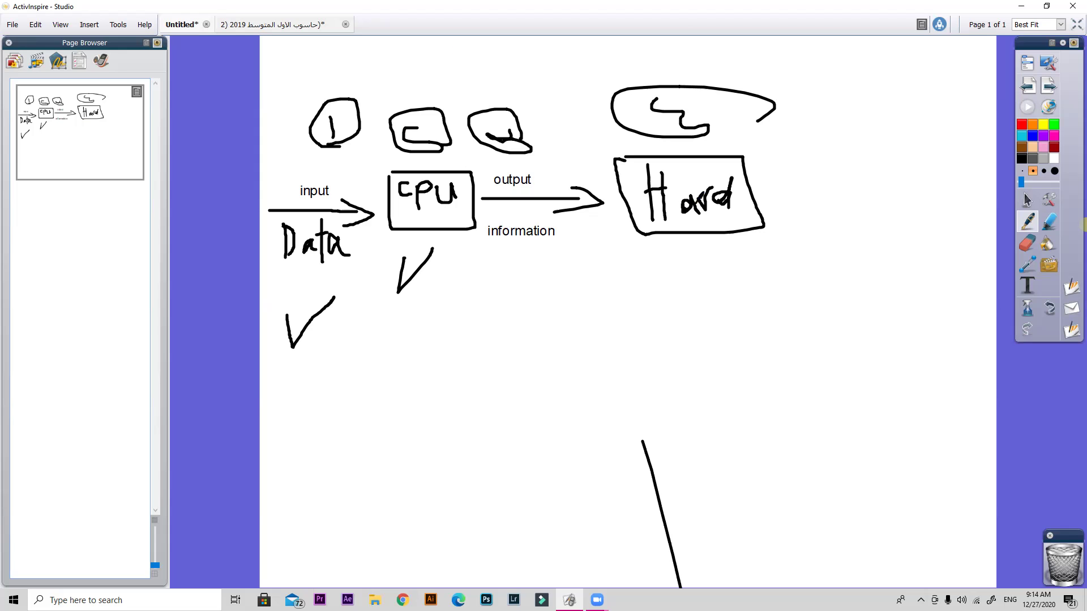
key("ctrl+z")
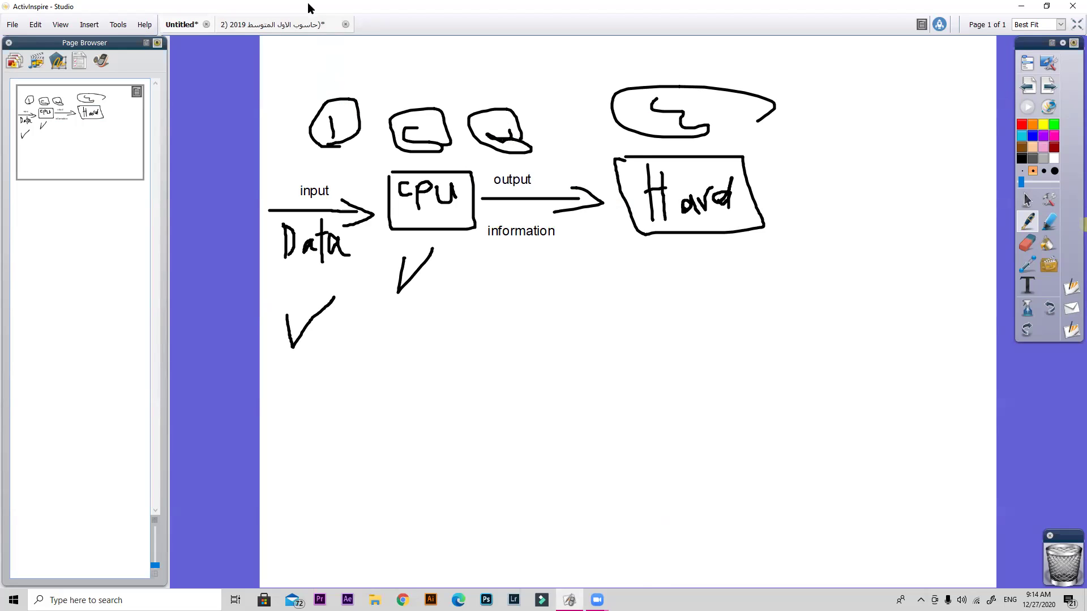
Show the Processing Unit page of the computer textbook flipchart and switch to the desktop to launch Photoshop.
left_click(276, 29)
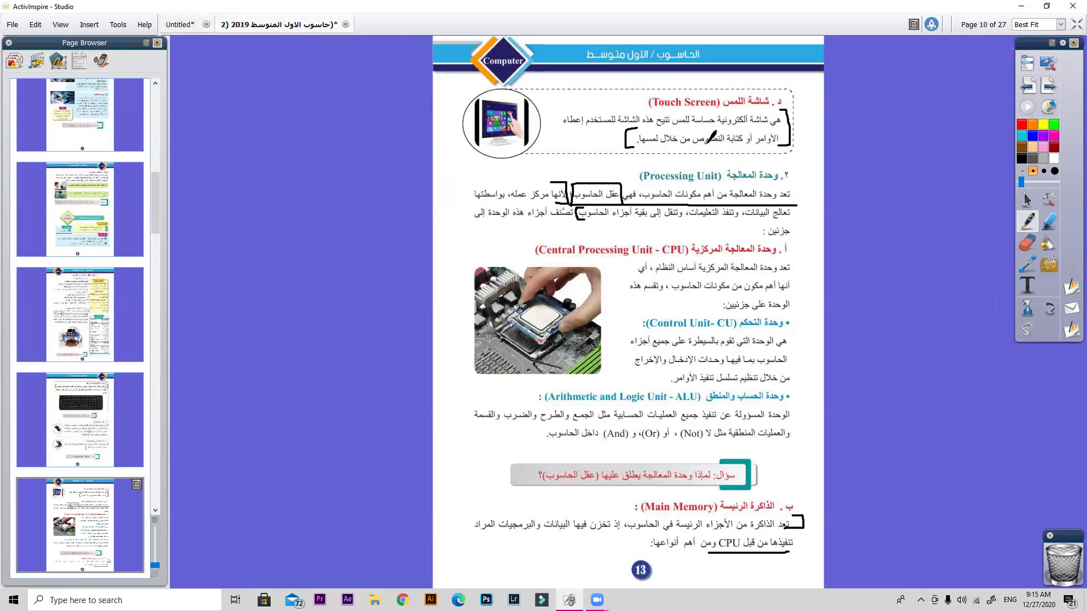
left_click(1019, 5)
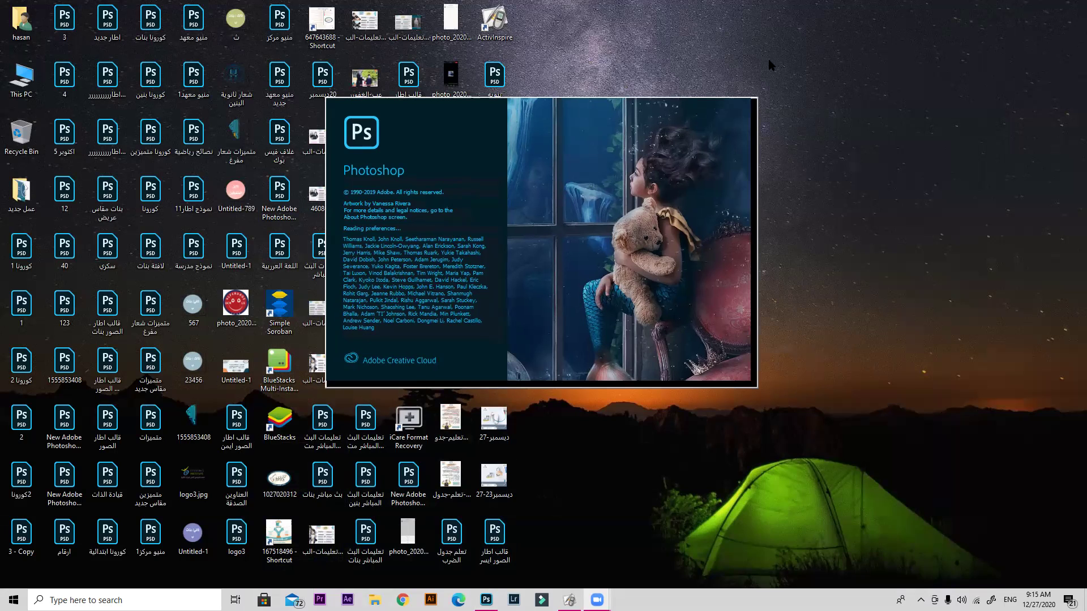
right_click(900, 32)
left_click(907, 64)
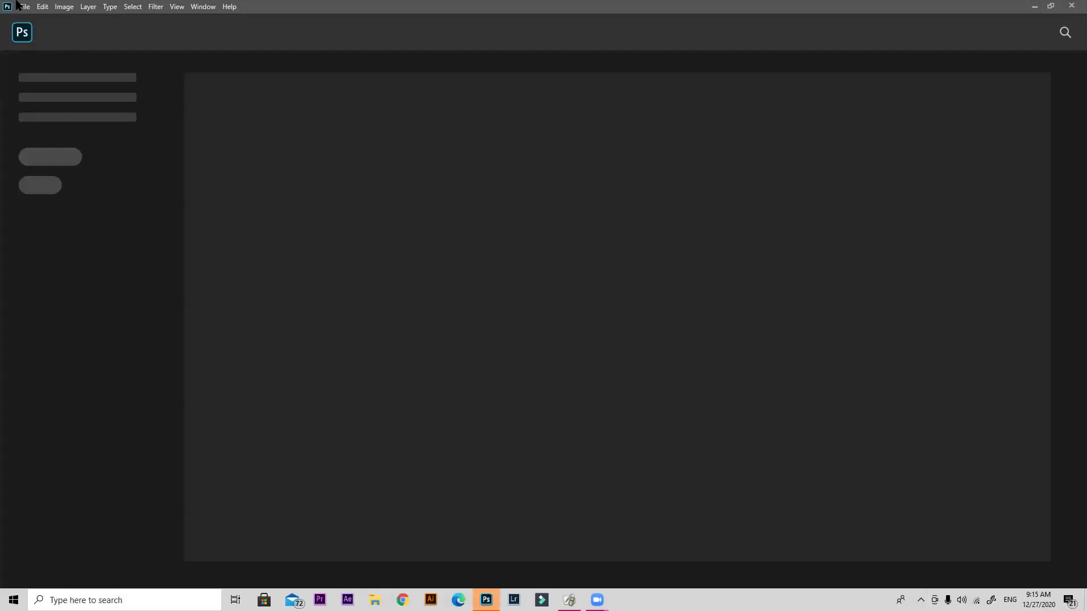
Create a new blank 2100 x 1500 px Photoshop document at 300 ppi.
left_click(17, 6)
left_click(143, 31)
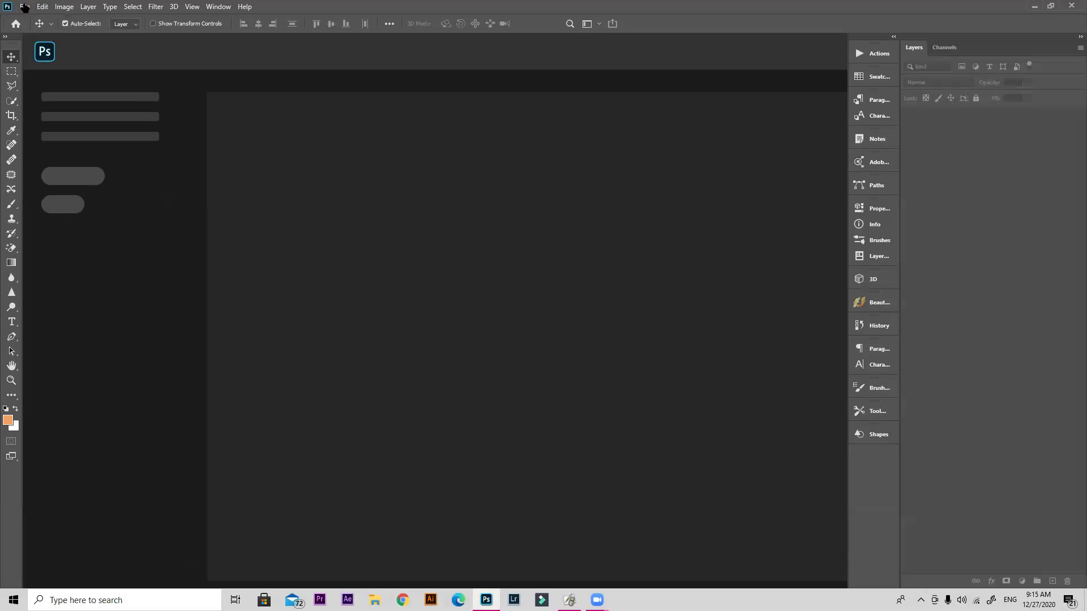
key("ctrl+n")
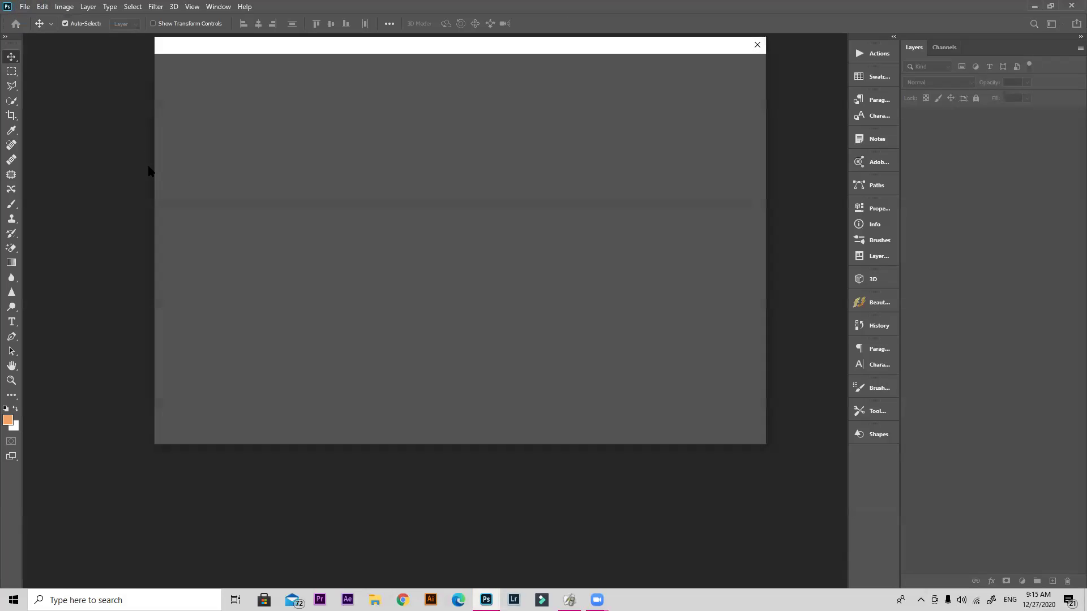
left_click(333, 148)
double_click(332, 149)
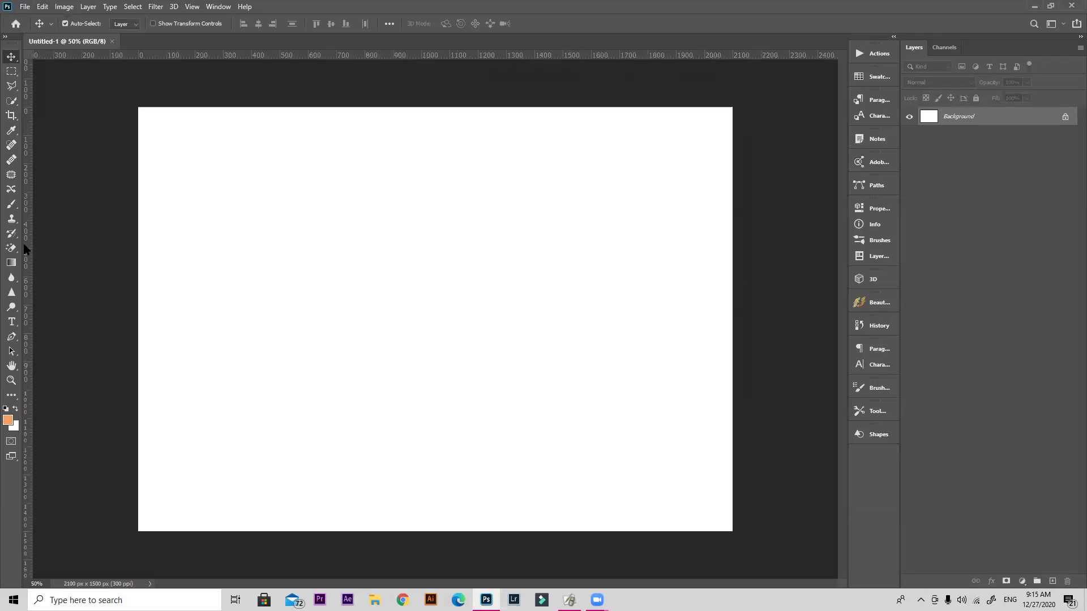
Set the foreground color to orange f06800 for painting and unlock the Background layer.
left_click(16, 244)
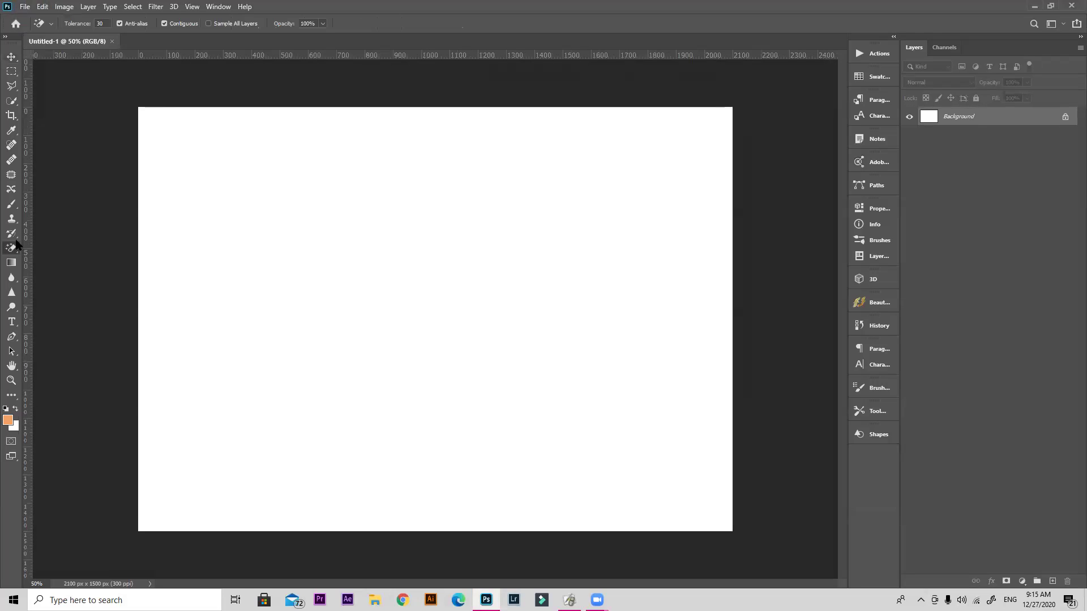
left_click(11, 203)
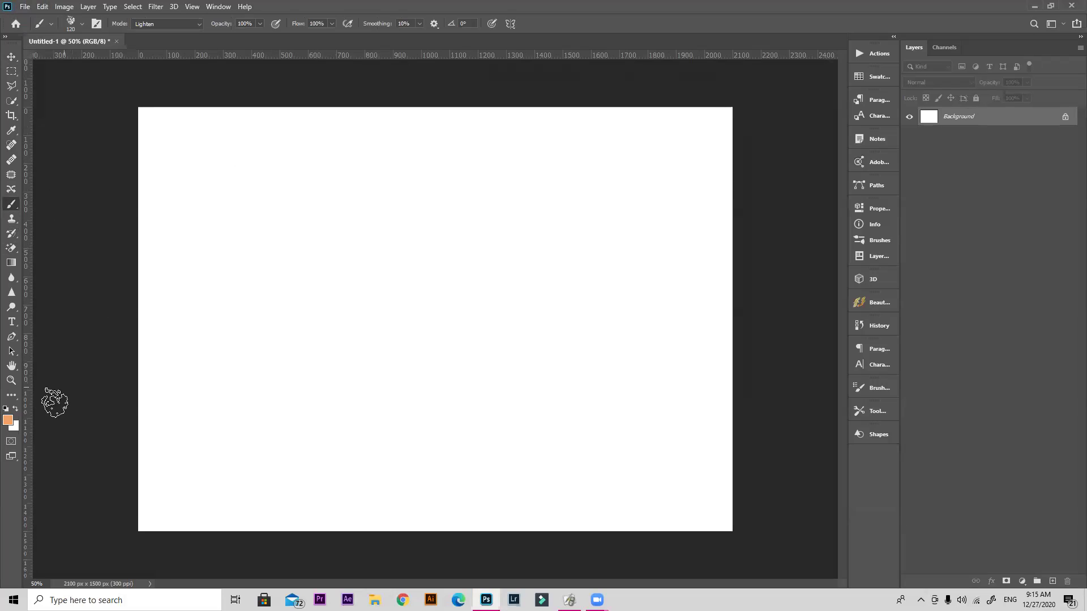
left_click(8, 420)
key("ctrl+v")
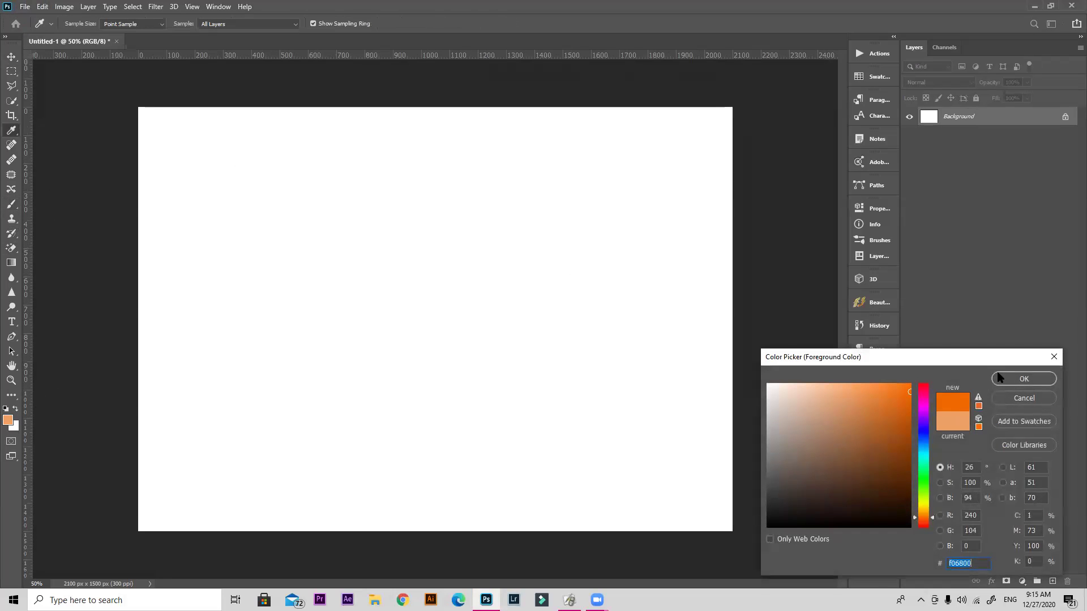
key("Return")
left_click(1065, 116)
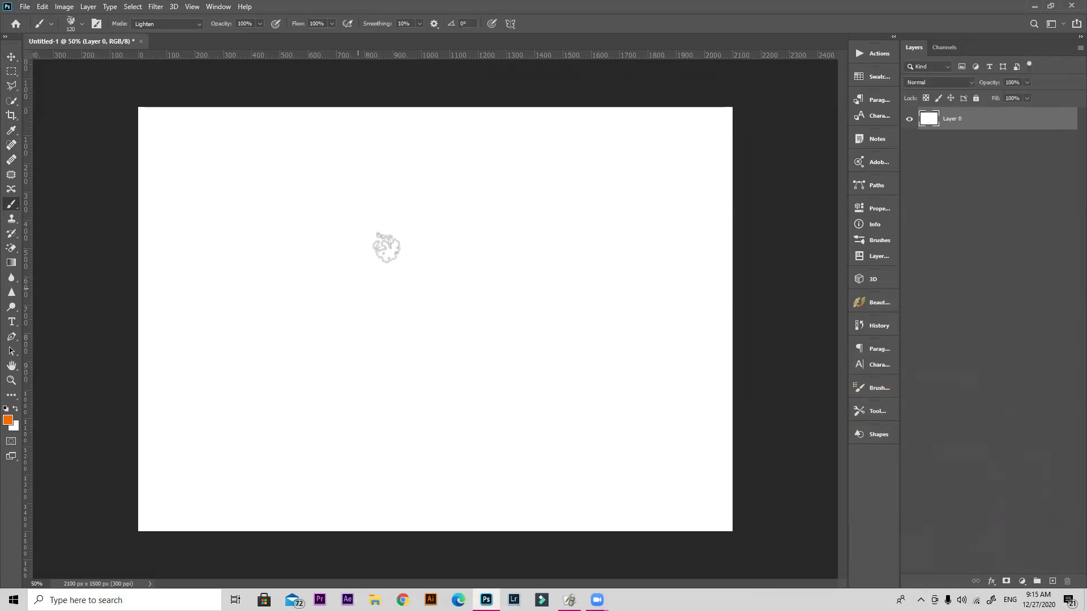
Scribble large overlapping orange loops across the canvas with the Pencil tool at 1 px.
right_click(12, 205)
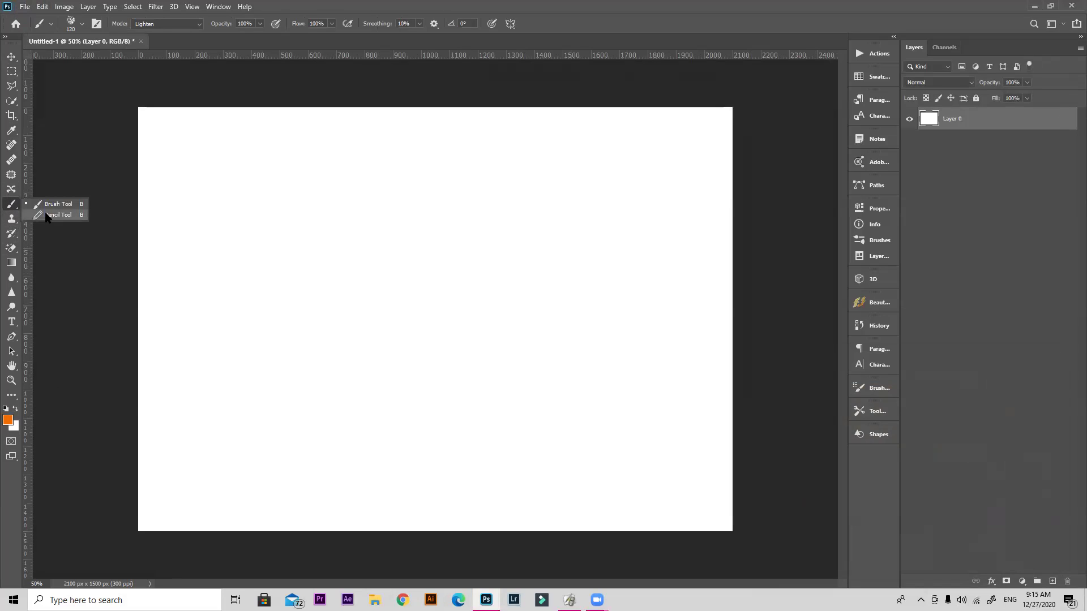
left_click(56, 204)
right_click(16, 203)
left_click(58, 215)
mouse_move(502, 229)
left_mouse_down()
mouse_move(444, 298)
mouse_move(530, 266)
left_mouse_up()
mouse_move(536, 374)
left_mouse_down()
mouse_move(484, 448)
mouse_move(624, 382)
mouse_move(444, 242)
mouse_move(464, 290)
left_mouse_up()
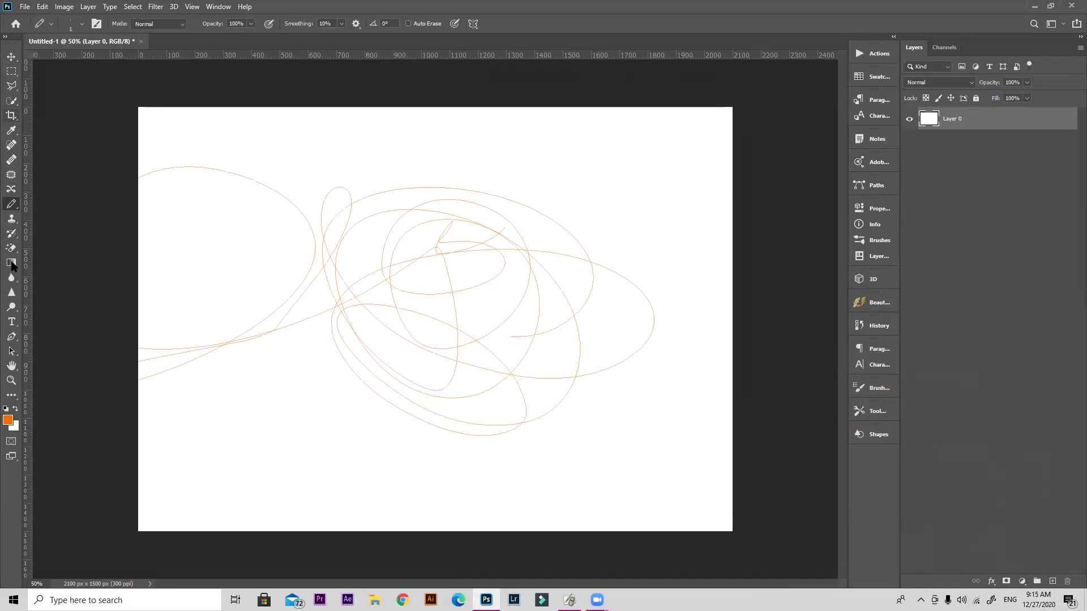
Draw a rounded rectangle of about 586 x 590 px with 10 px corners over the canvas's upper-left corner.
left_click(11, 394)
right_click(11, 394)
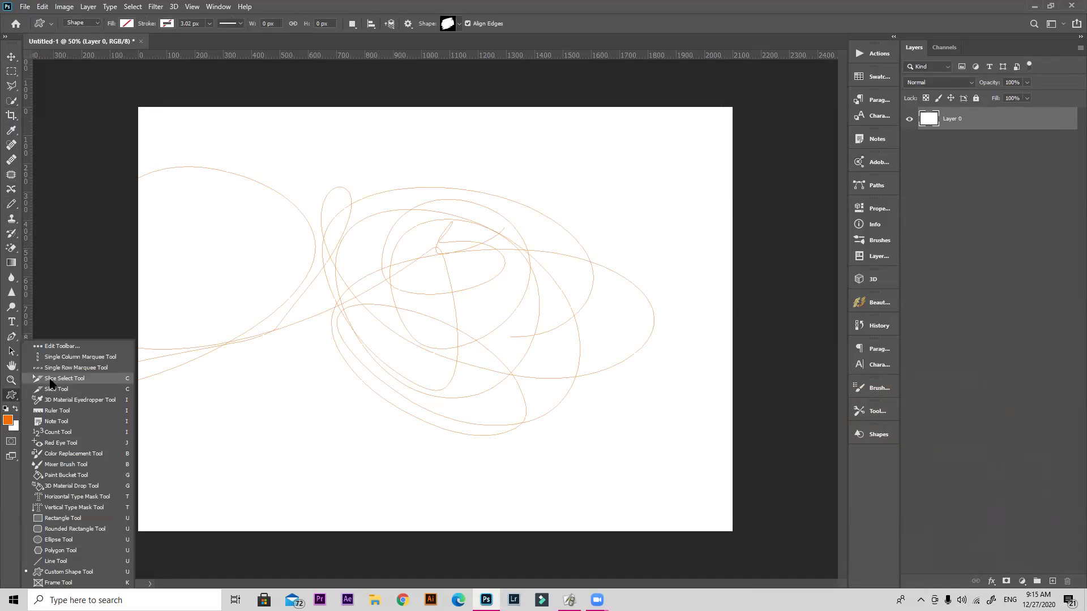
left_click(47, 508)
right_click(12, 394)
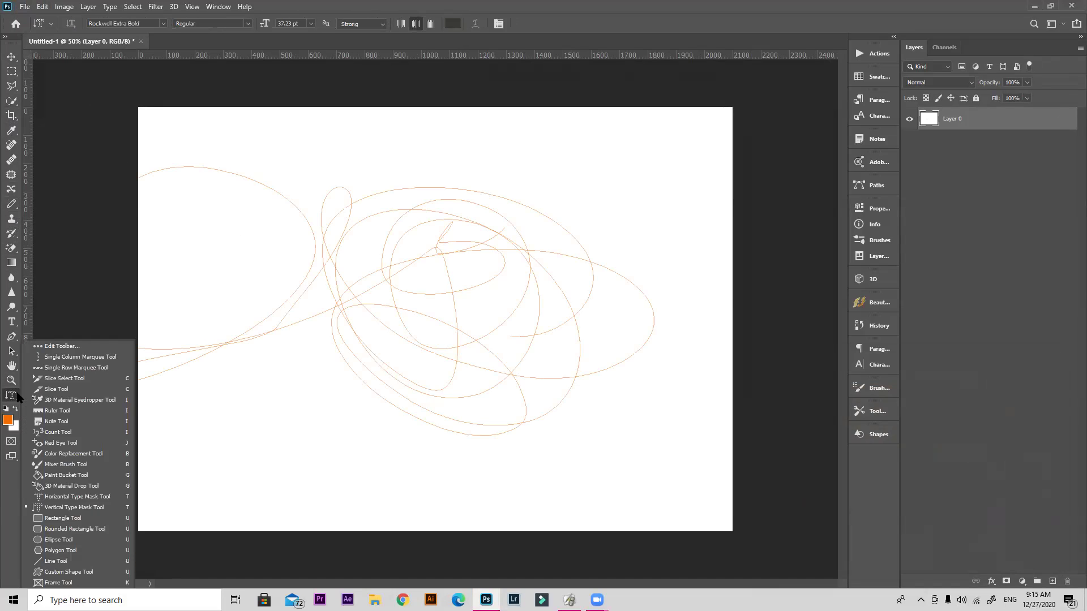
left_click(57, 527)
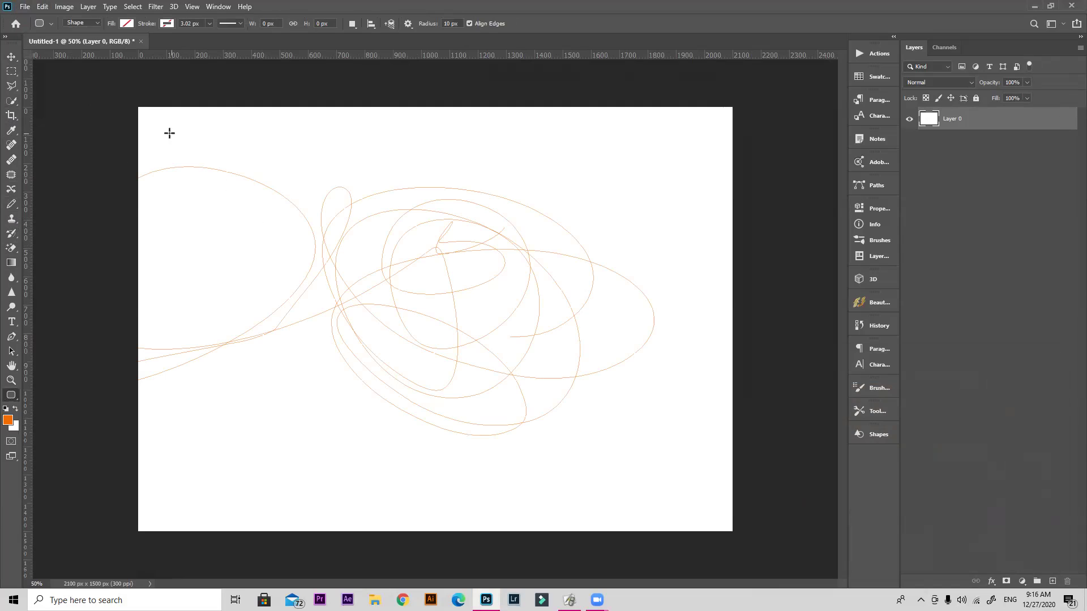
left_click_drag(117, 97, 283, 264)
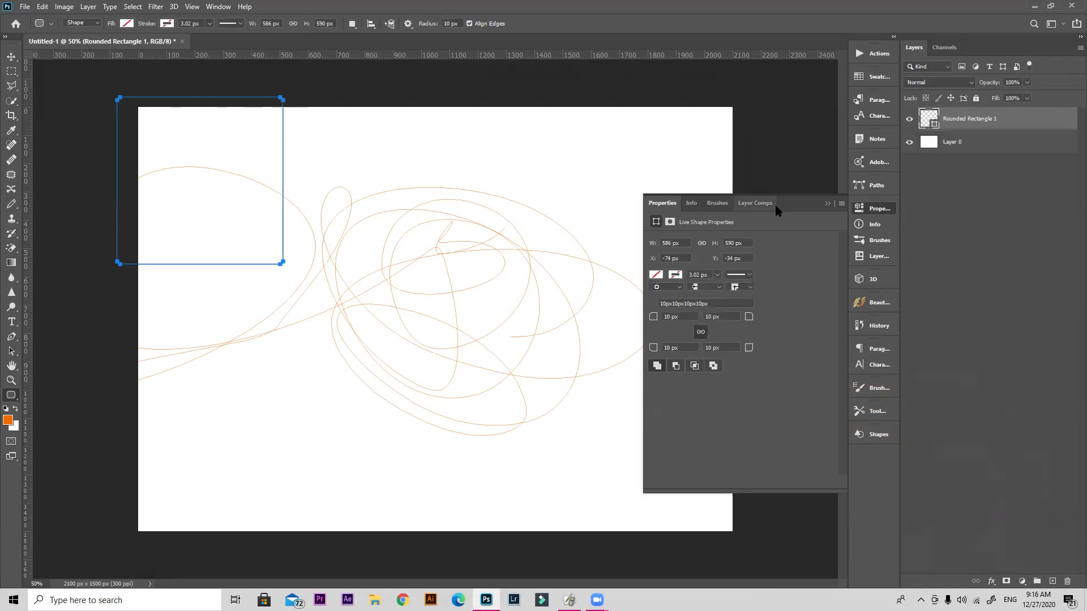
Fill the rounded rectangle with light orange and move it up, flush with the canvas's left edge.
left_click(124, 24)
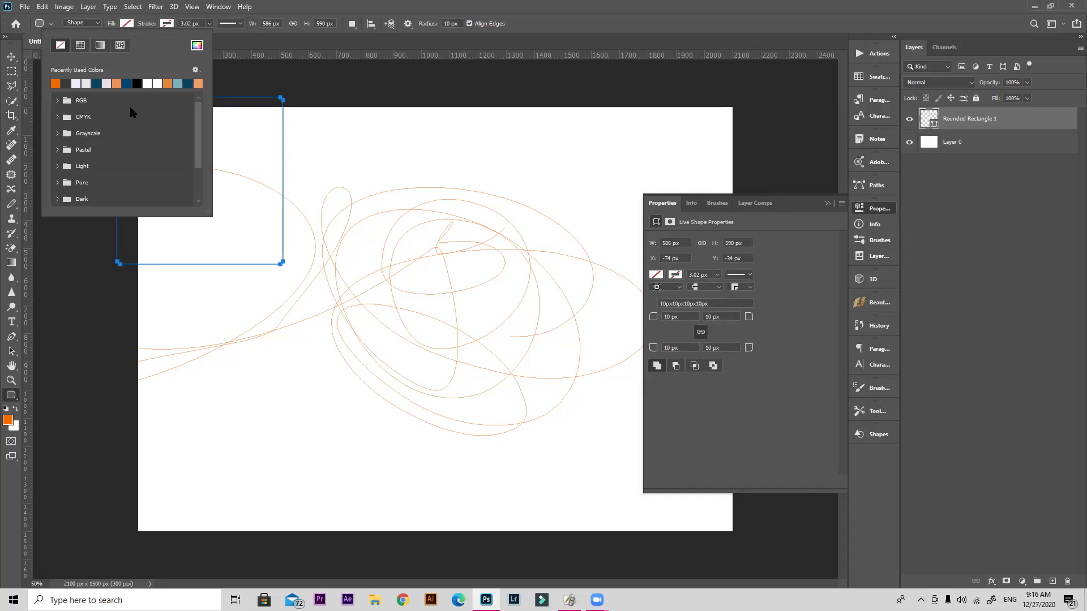
left_click(198, 84)
left_click(827, 204)
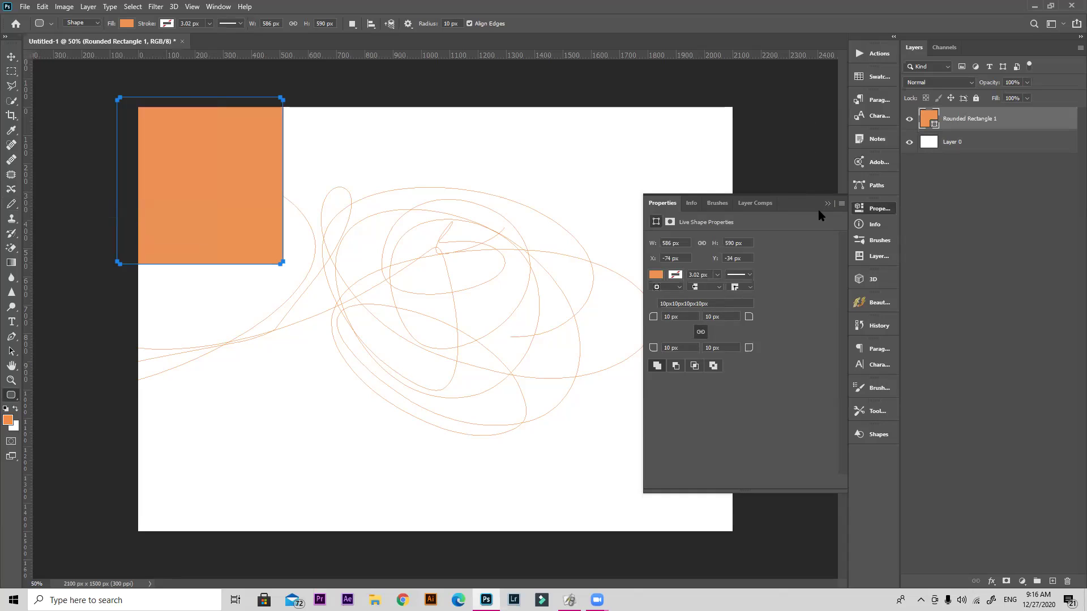
left_click(828, 203)
left_click(11, 57)
left_click_drag(282, 229, 298, 144)
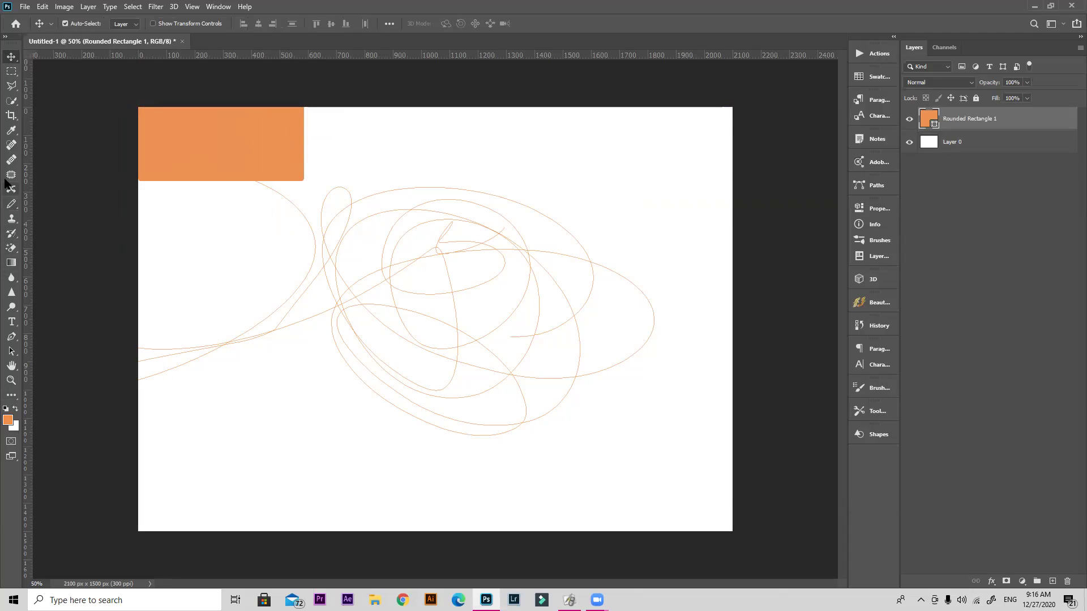
Draw a duck custom shape from the 850 PS Shapes set, about 560 x 586 px, over the scribble.
left_click(11, 397)
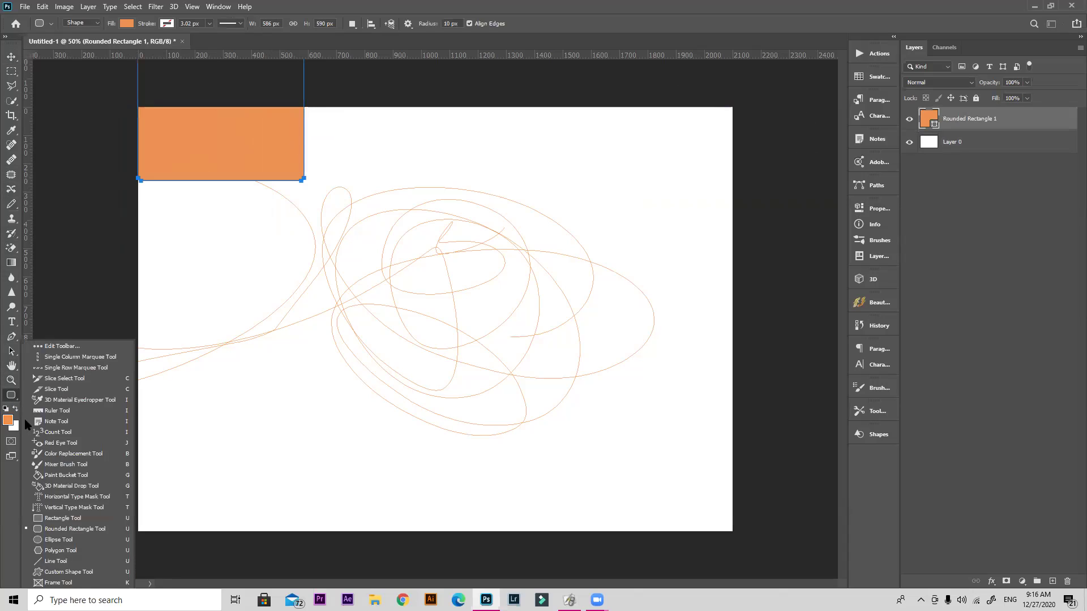
left_click(62, 565)
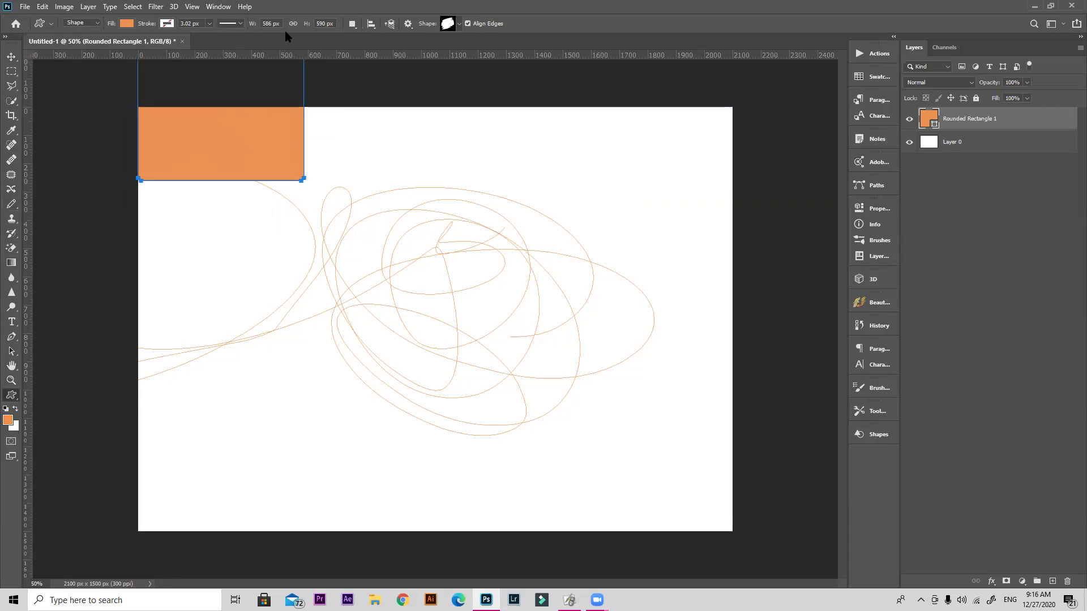
left_click(461, 24)
left_click(140, 113)
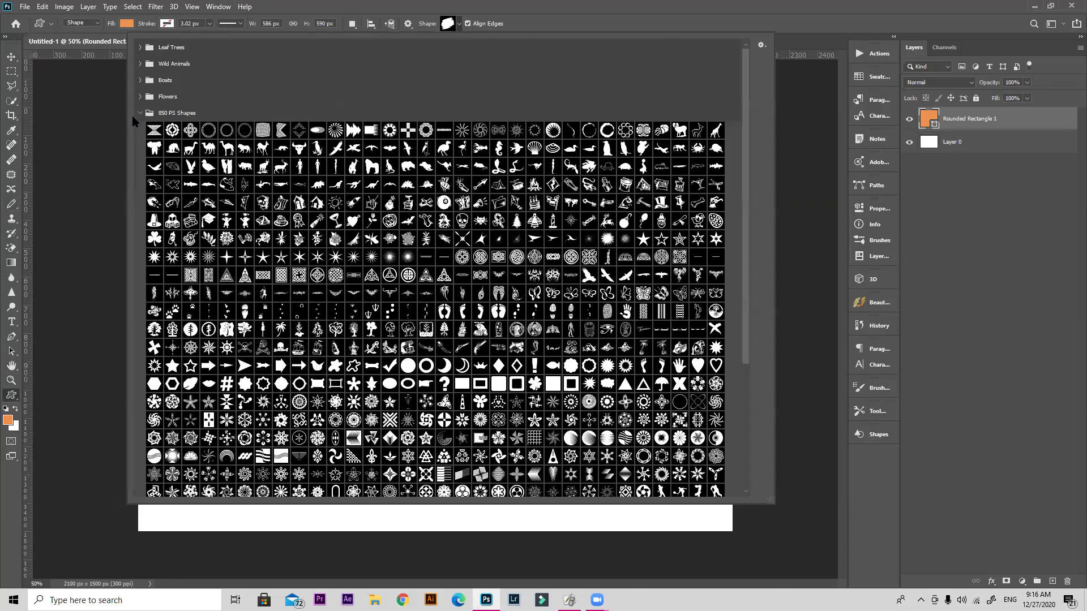
left_click(208, 166)
left_click(779, 128)
left_click_drag(372, 142, 533, 310)
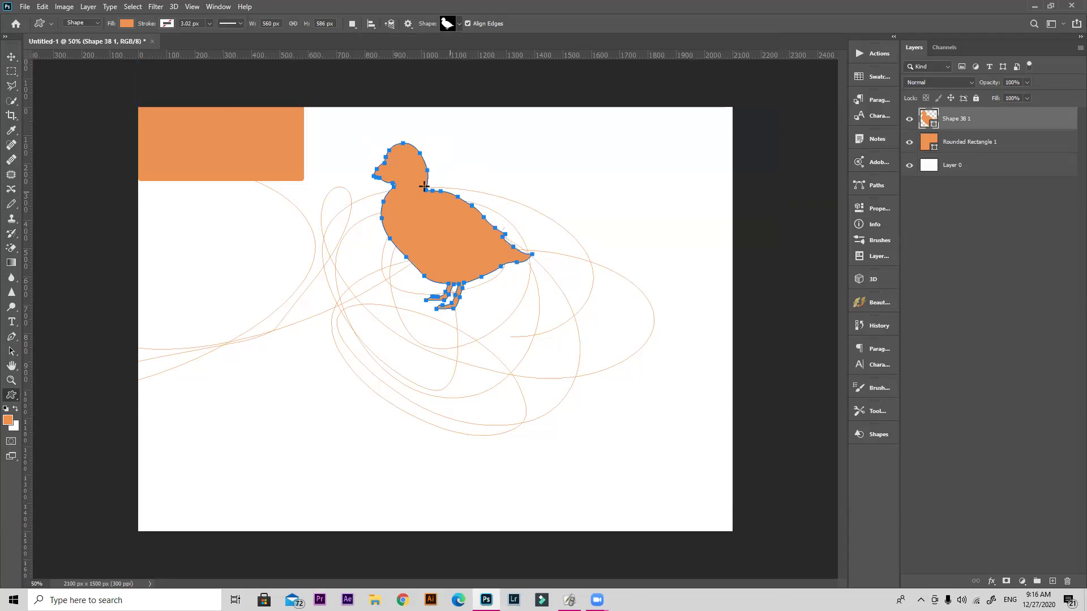
Change the duck shape's fill to dark blue from the recently used colors.
left_click(127, 23)
left_click(188, 84)
left_click(179, 84)
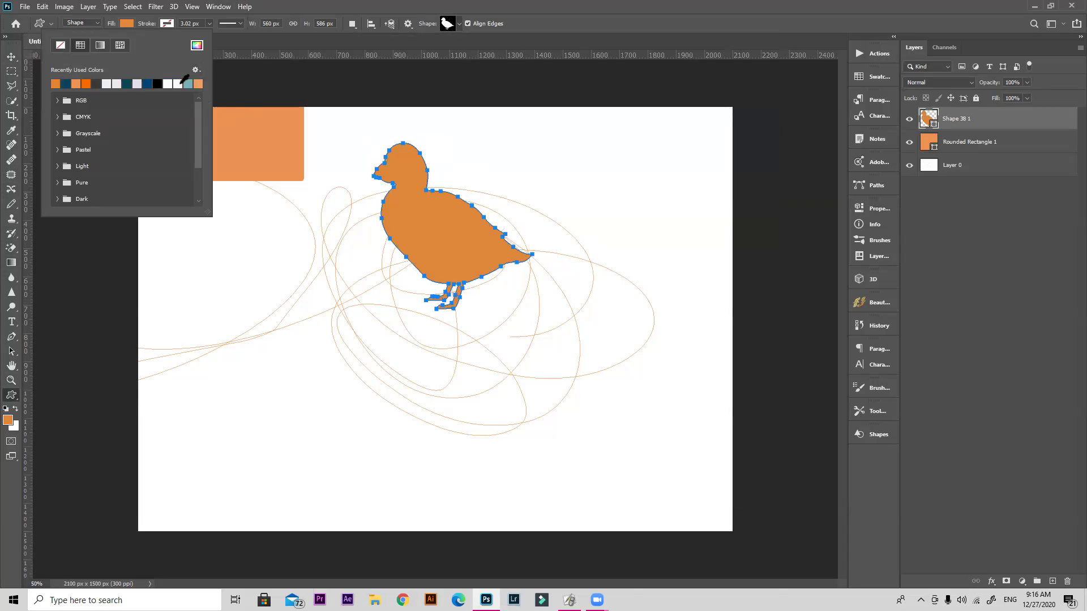
left_click(149, 83)
Move the duck and the orange rectangle around separately, leaving the duck over the scribble and the rectangle in the canvas's upper-left corner.
left_click(11, 70)
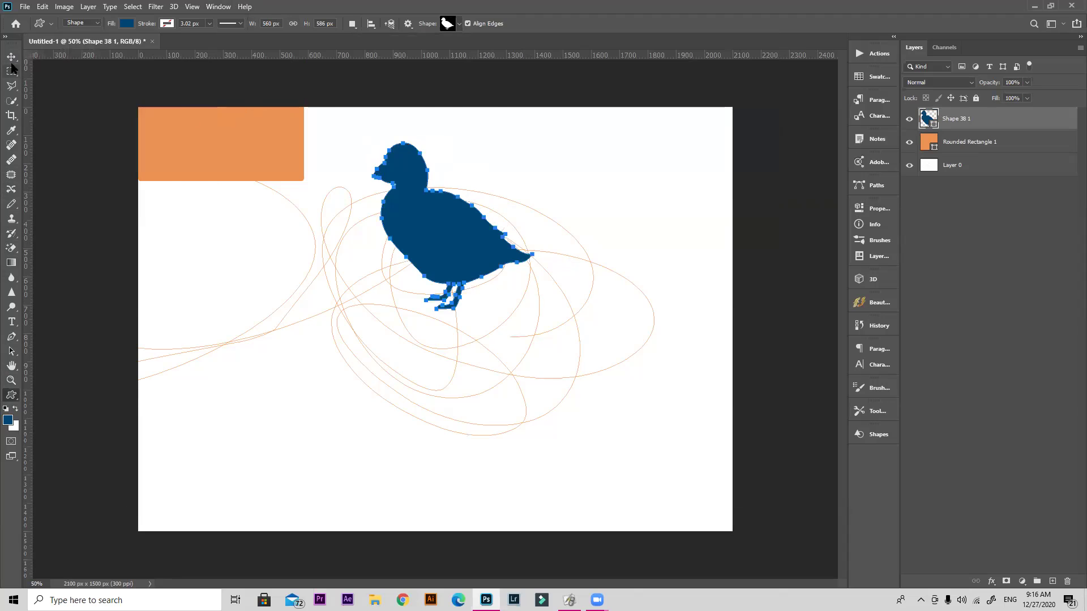
left_click(11, 71)
left_click(11, 57)
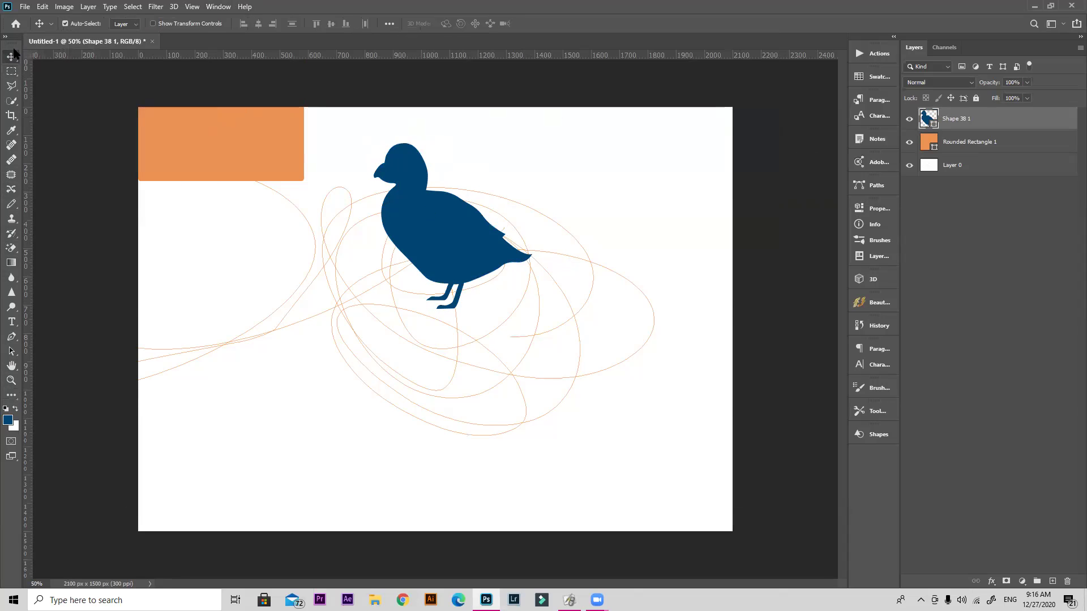
left_click_drag(434, 200, 496, 238)
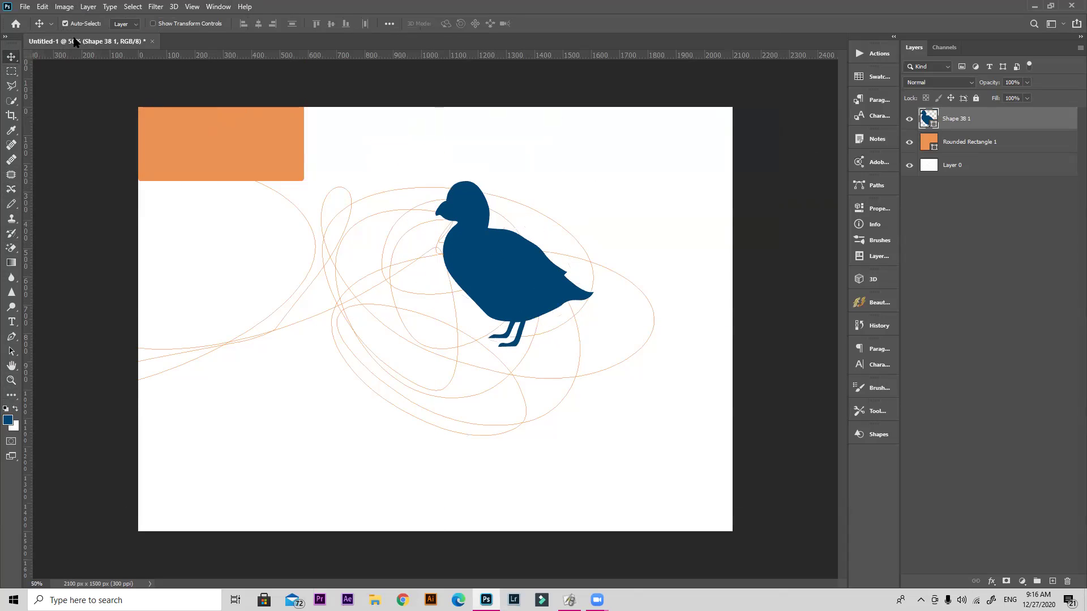
left_click_drag(470, 253, 501, 265)
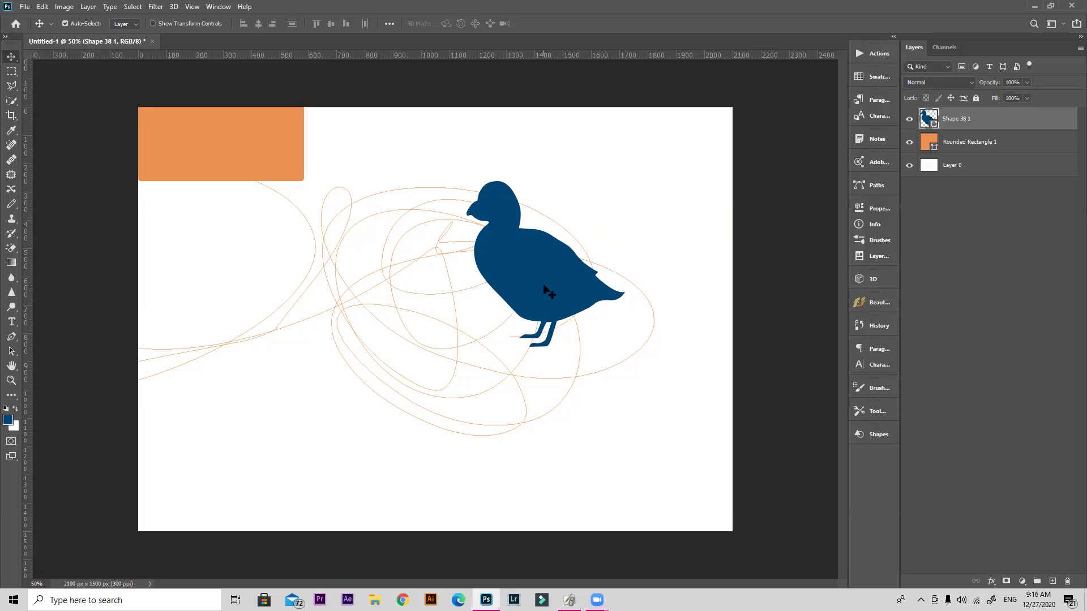
left_click_drag(532, 262, 543, 202)
left_click_drag(263, 158, 231, 146)
mouse_move(540, 208)
left_mouse_down()
mouse_move(523, 195)
mouse_move(552, 195)
mouse_move(546, 227)
mouse_move(534, 222)
left_mouse_up()
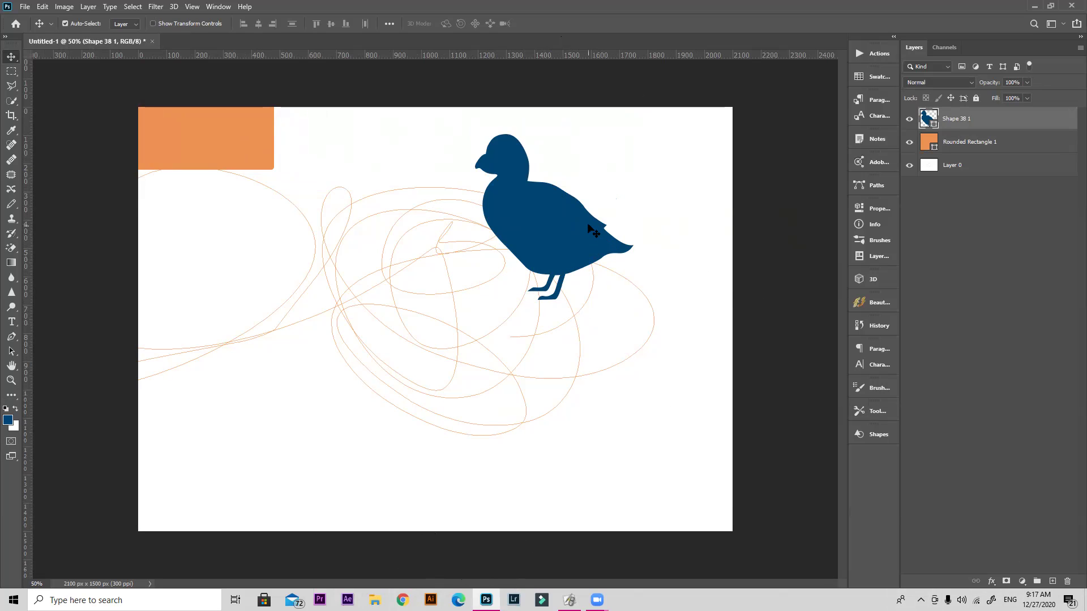
left_click_drag(586, 226, 490, 241)
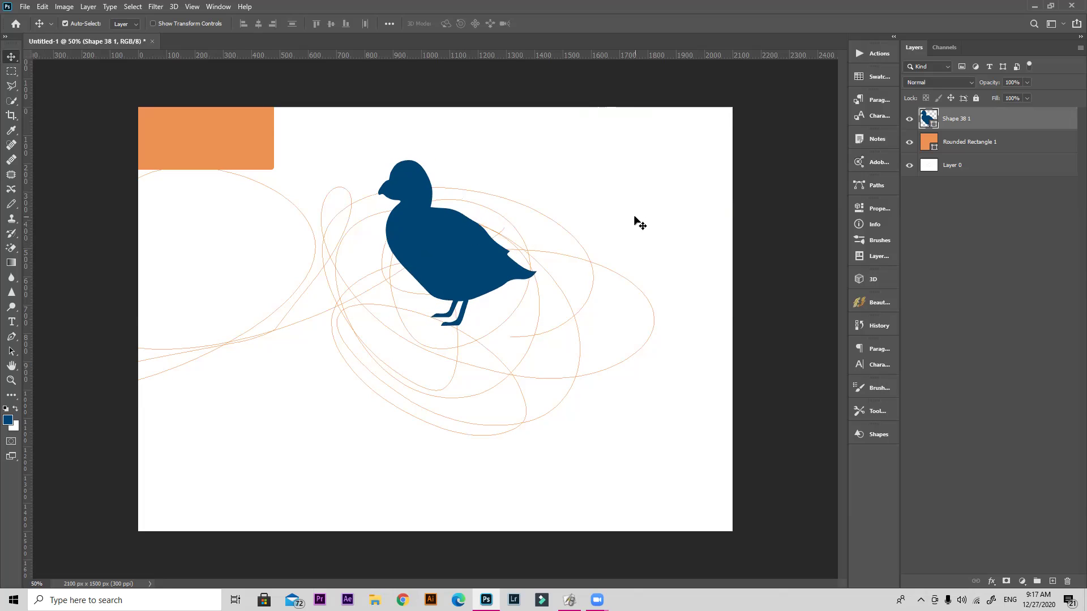
left_click_drag(423, 276, 472, 245)
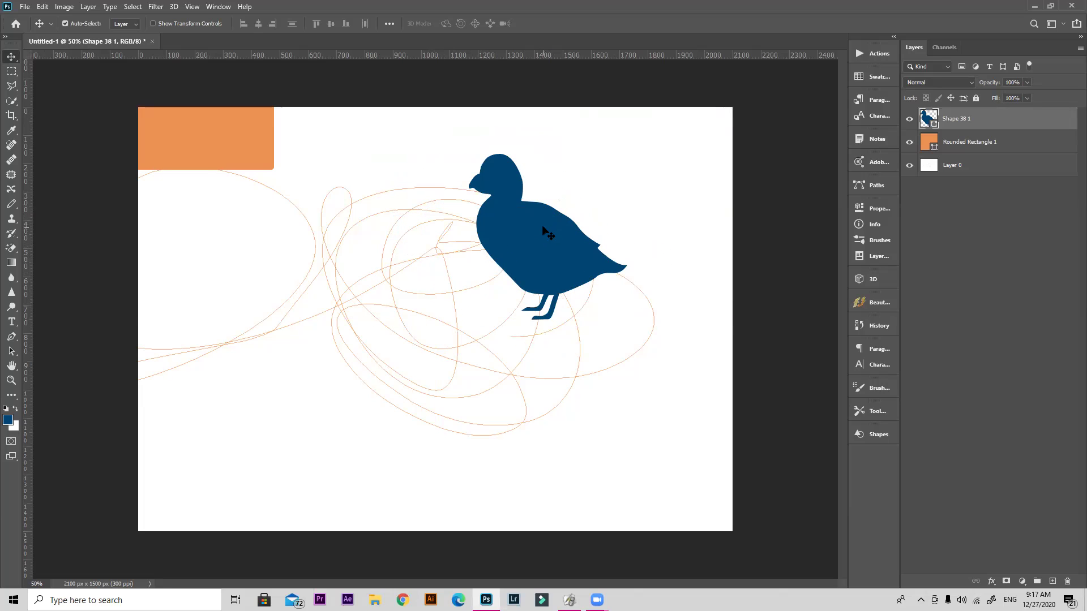
left_click_drag(259, 152, 211, 137)
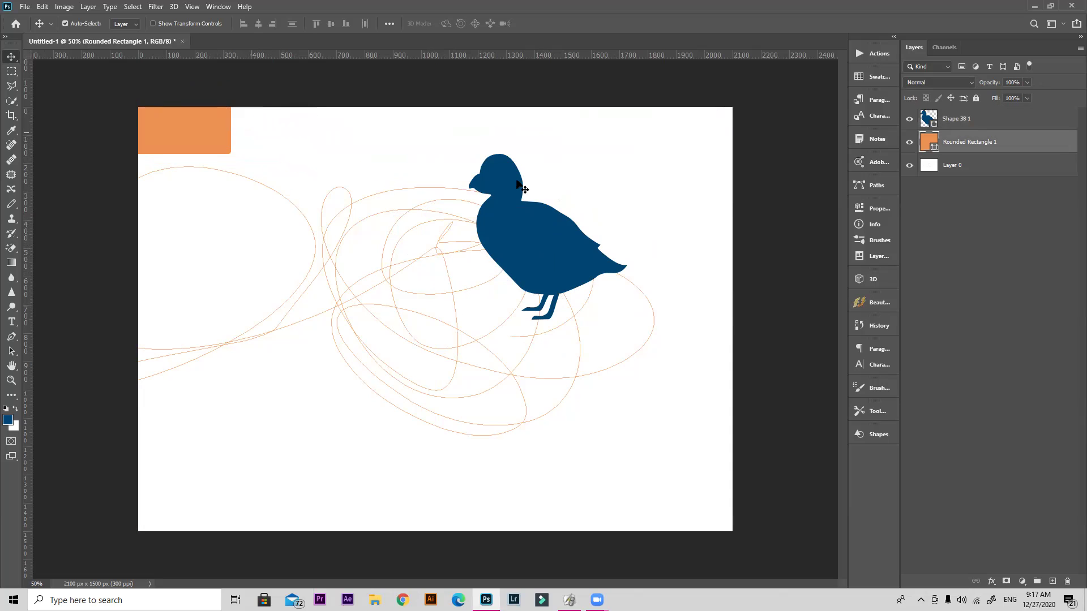
left_click_drag(501, 246, 364, 235)
left_click_drag(209, 141, 231, 144)
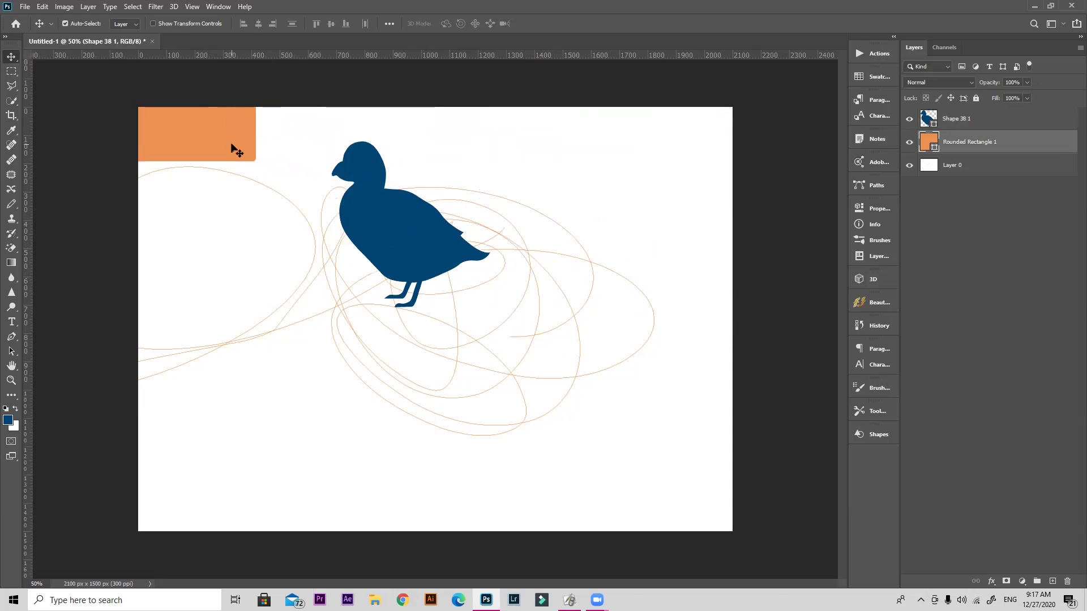
Move the duck shape slightly down and to the right over the scribble.
left_click_drag(433, 245, 456, 258)
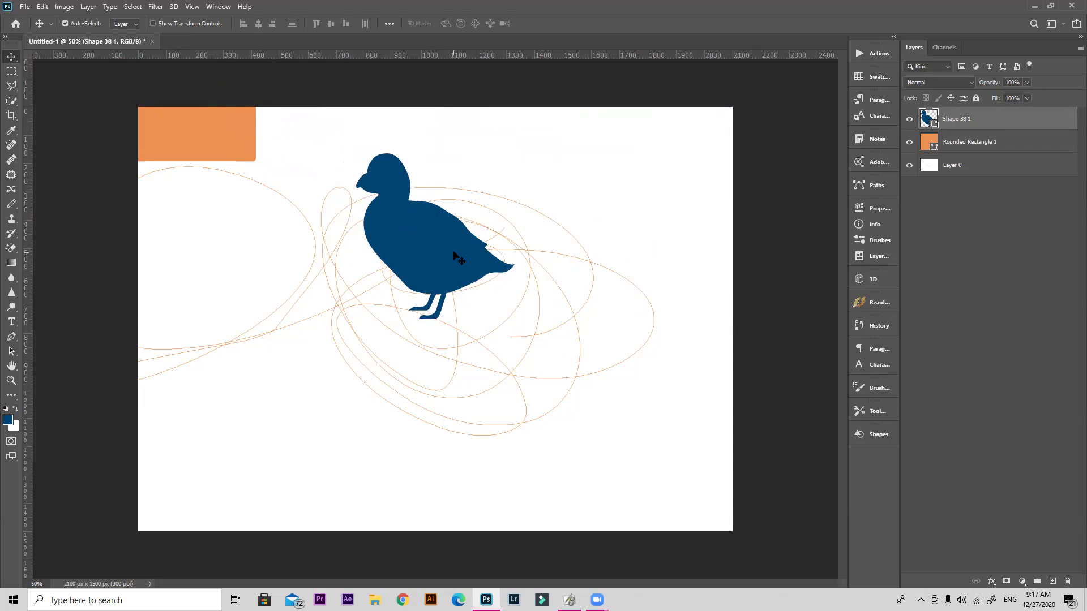
left_click(24, 7)
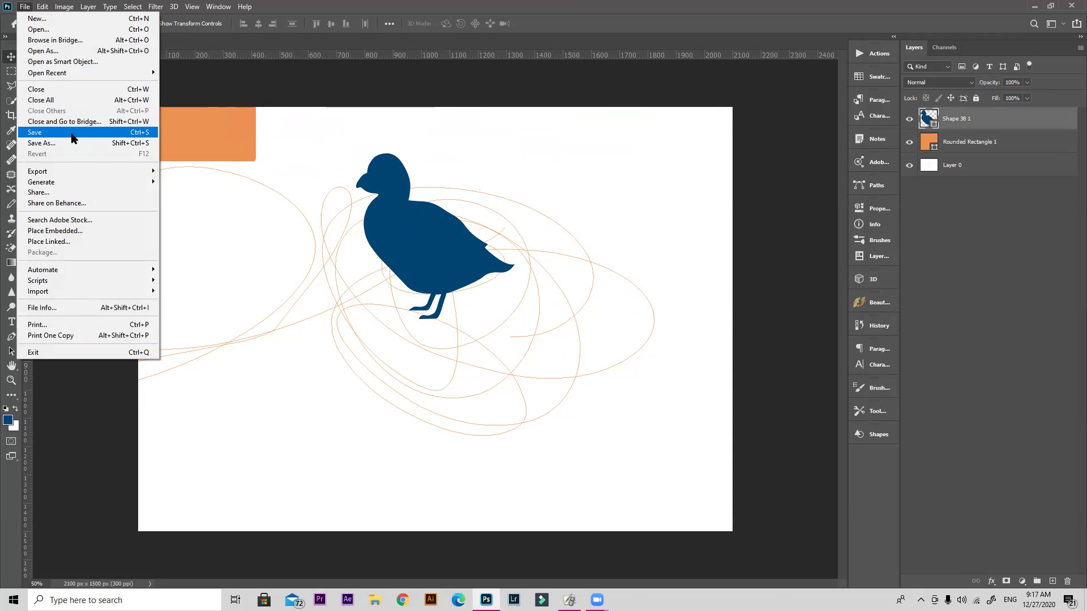
left_click(334, 250)
Start quitting with Untitled-1 unsaved, and show the memory performance details in an enlarged Task Manager window.
left_click(1071, 7)
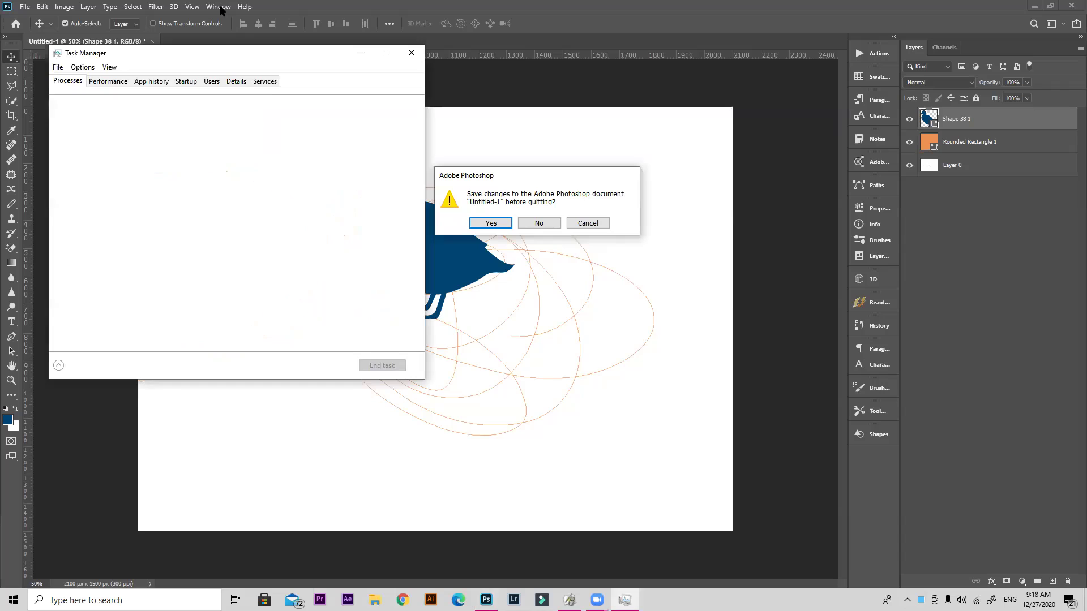
left_click_drag(184, 47, 184, 56)
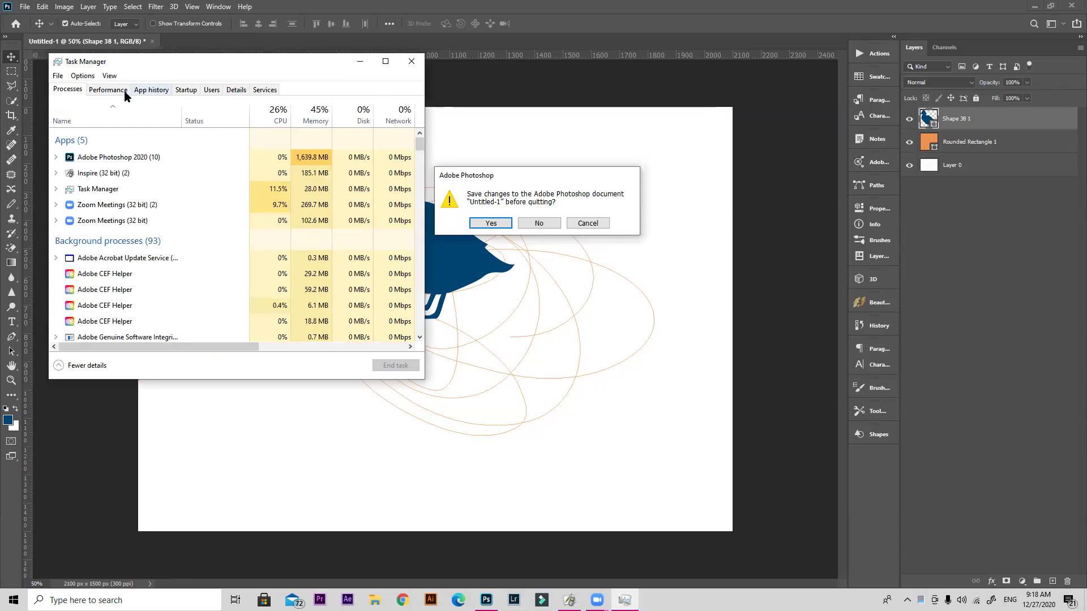
left_click(124, 90)
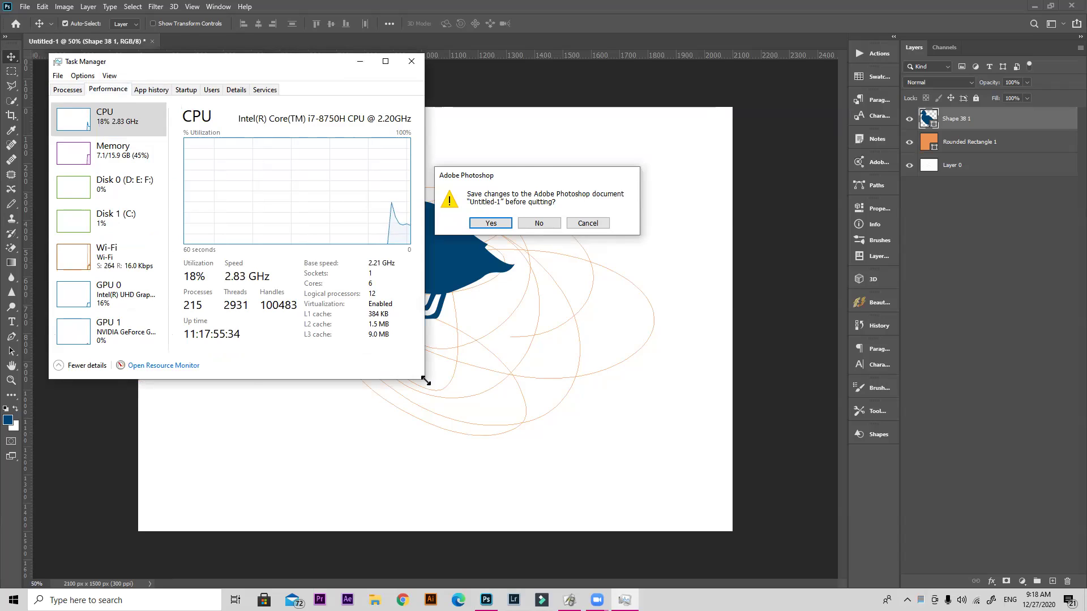
left_click_drag(426, 381, 549, 490)
left_click(120, 150)
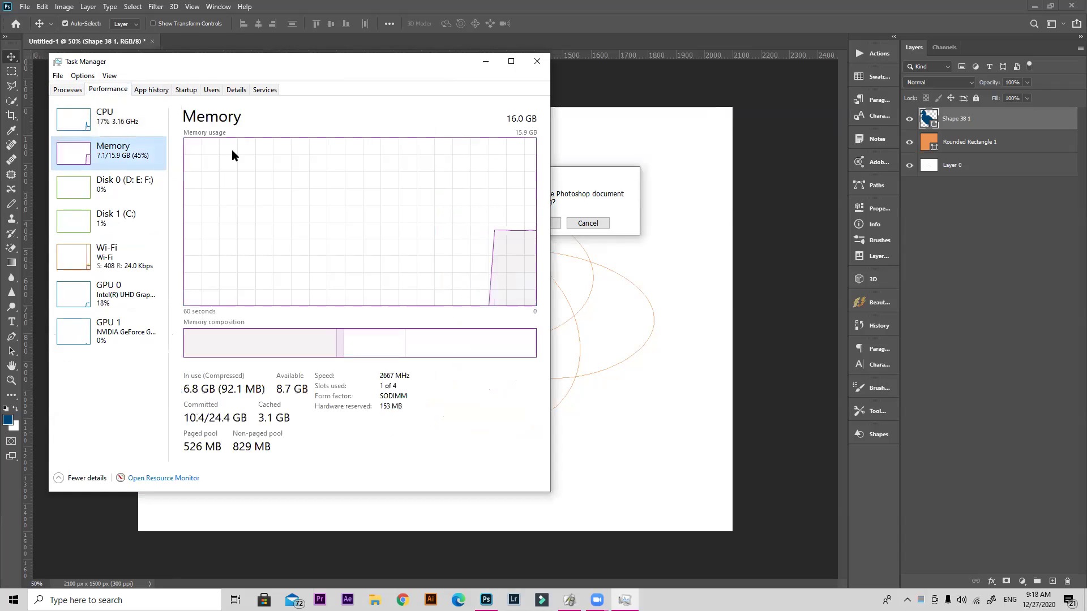
left_click_drag(202, 63, 168, 50)
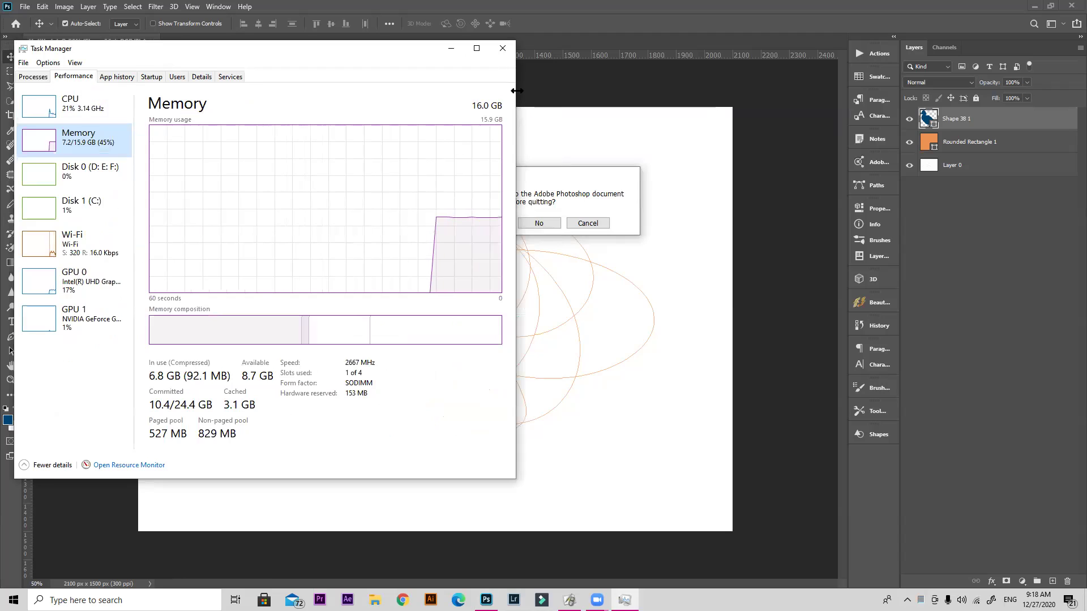
left_click_drag(517, 90, 483, 91)
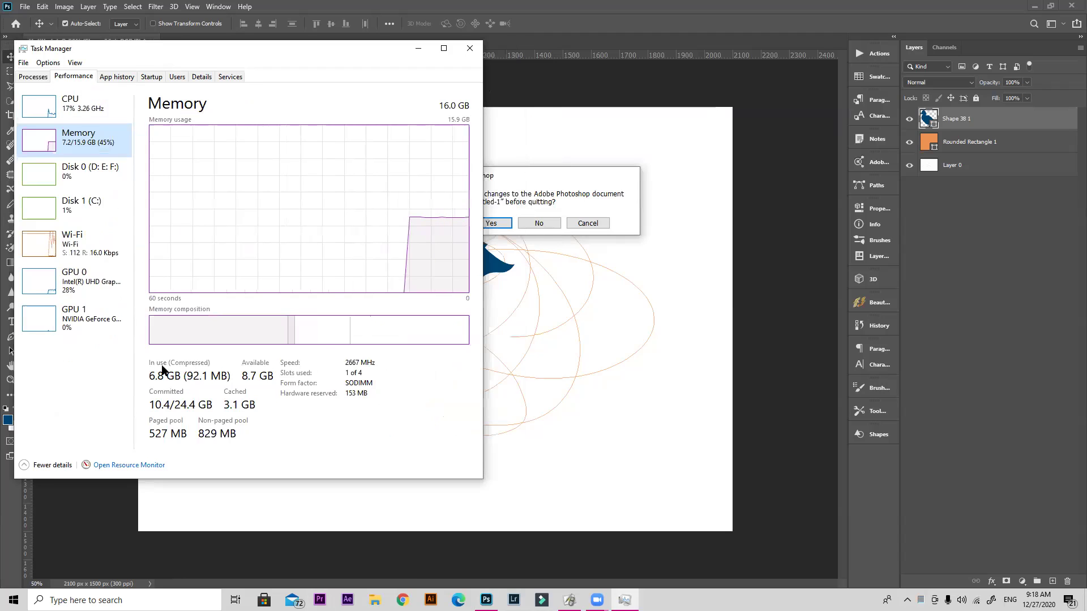
Reduce Task Manager to the memory graph summary, move it over the canvas and close it.
double_click(179, 381)
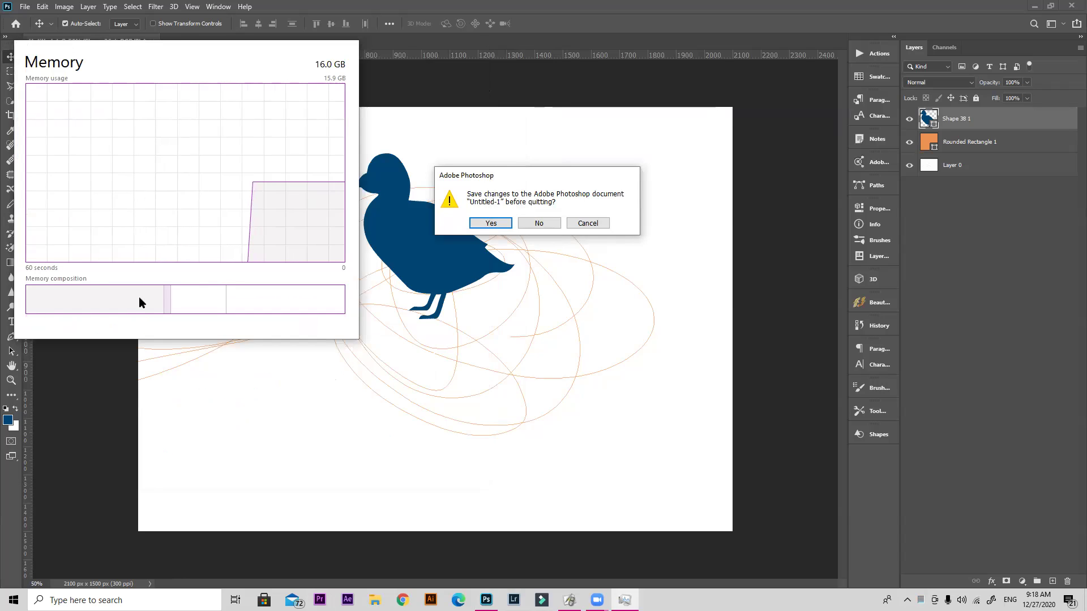
left_click_drag(311, 59, 383, 245)
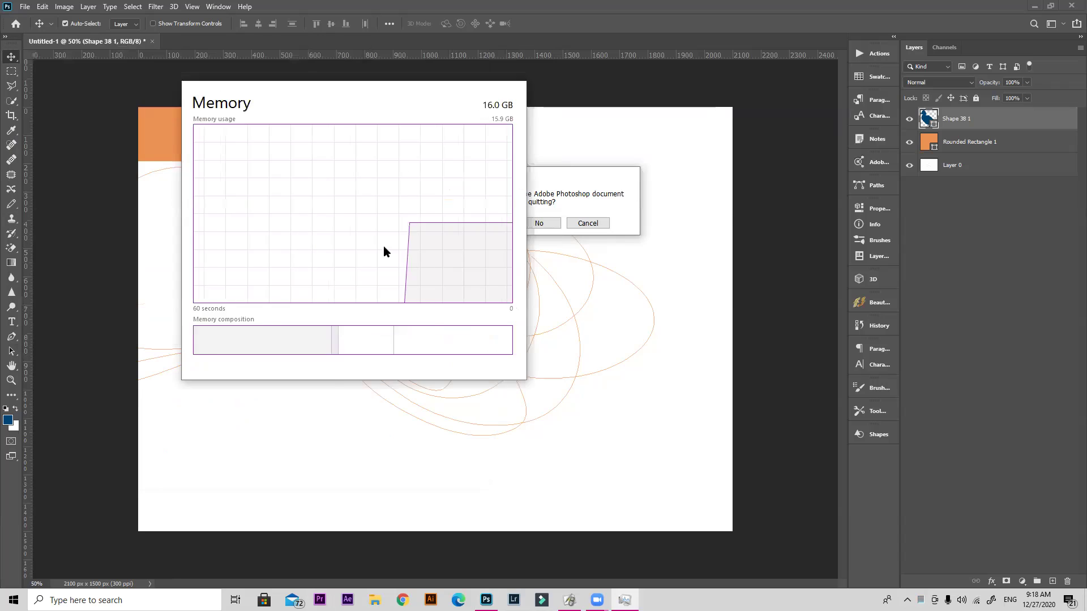
left_click(337, 346)
left_click(624, 600)
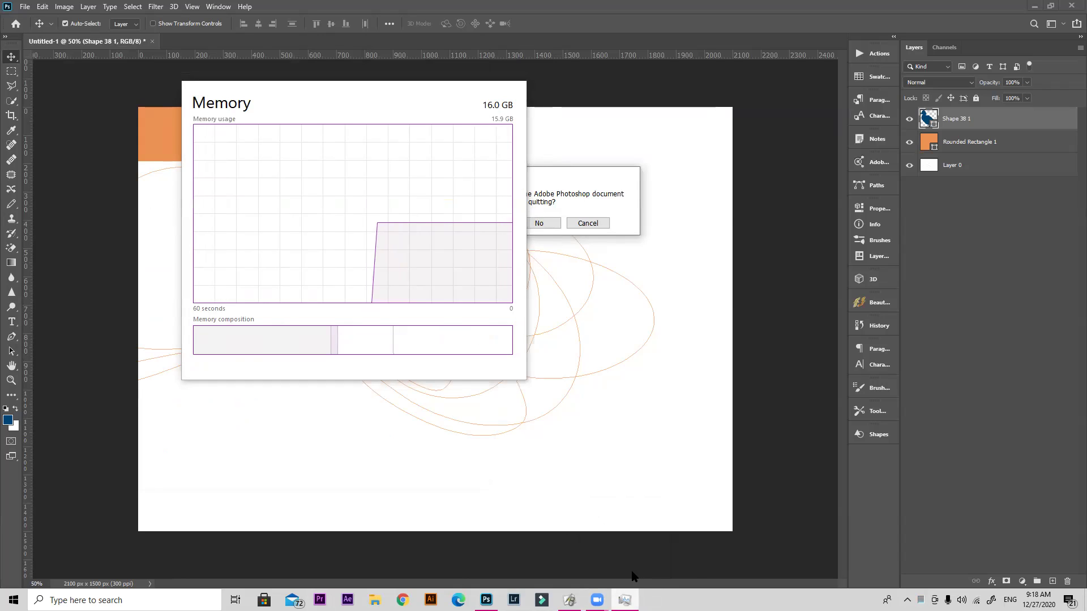
key("alt+F4")
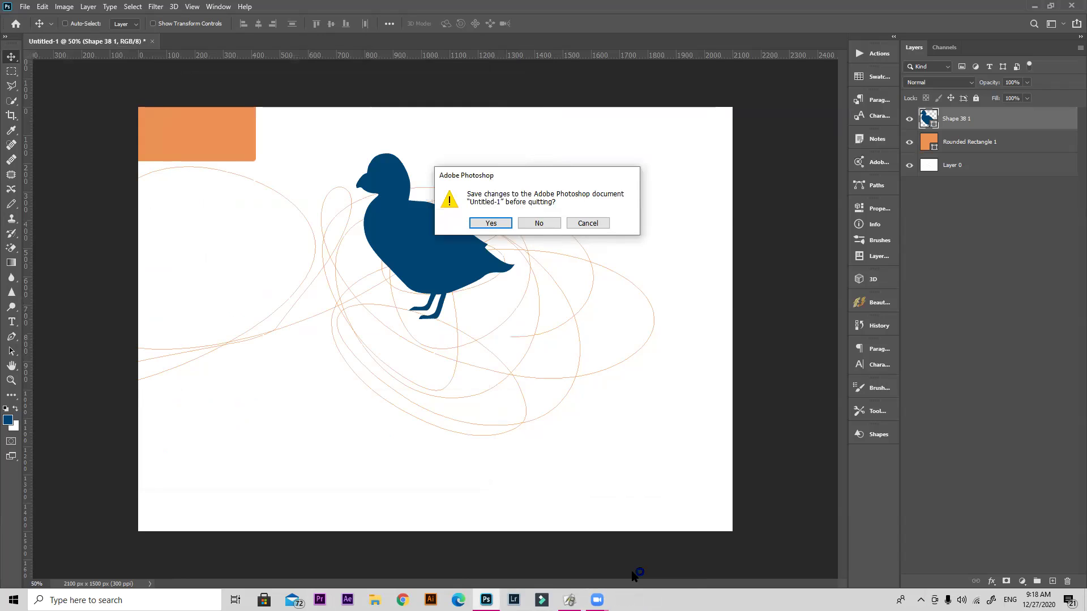
Reopen Task Manager on the memory performance details and move its window over the canvas.
key("ctrl+shift+Escape")
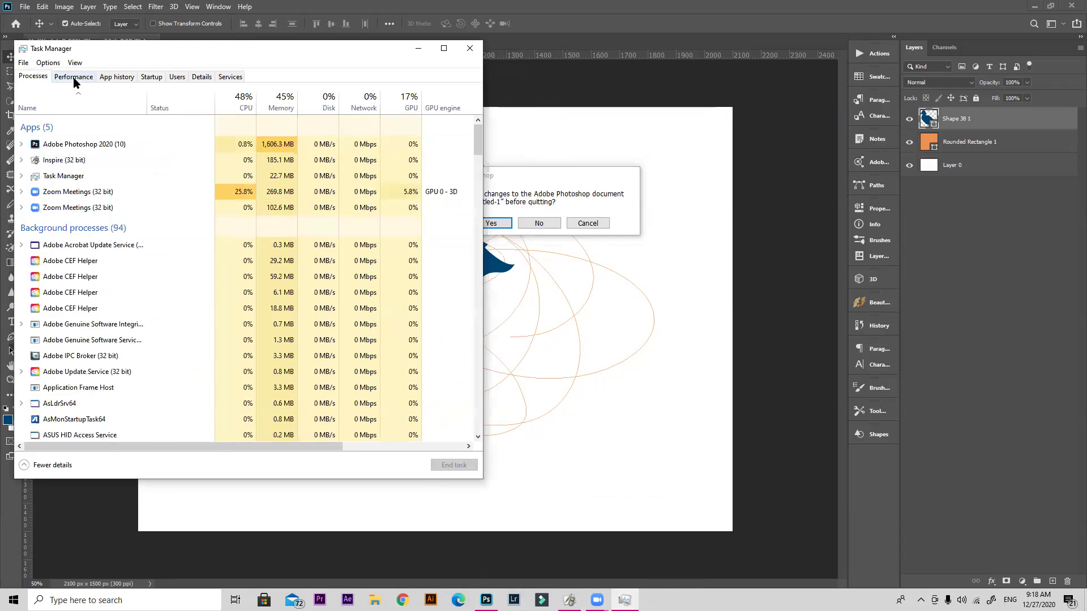
left_click(73, 76)
left_click(69, 149)
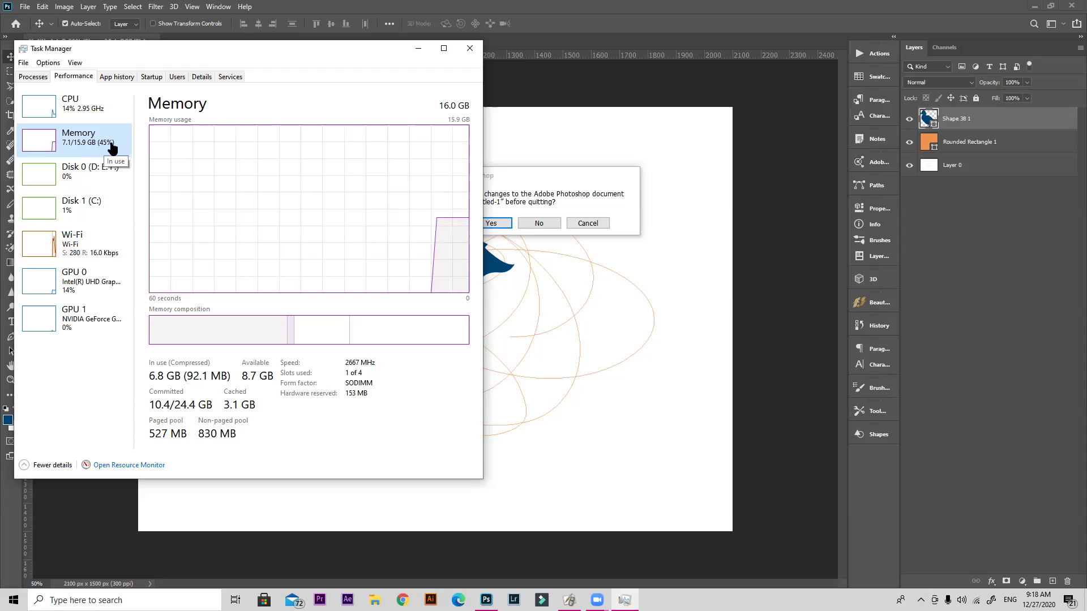
left_click_drag(141, 51, 276, 63)
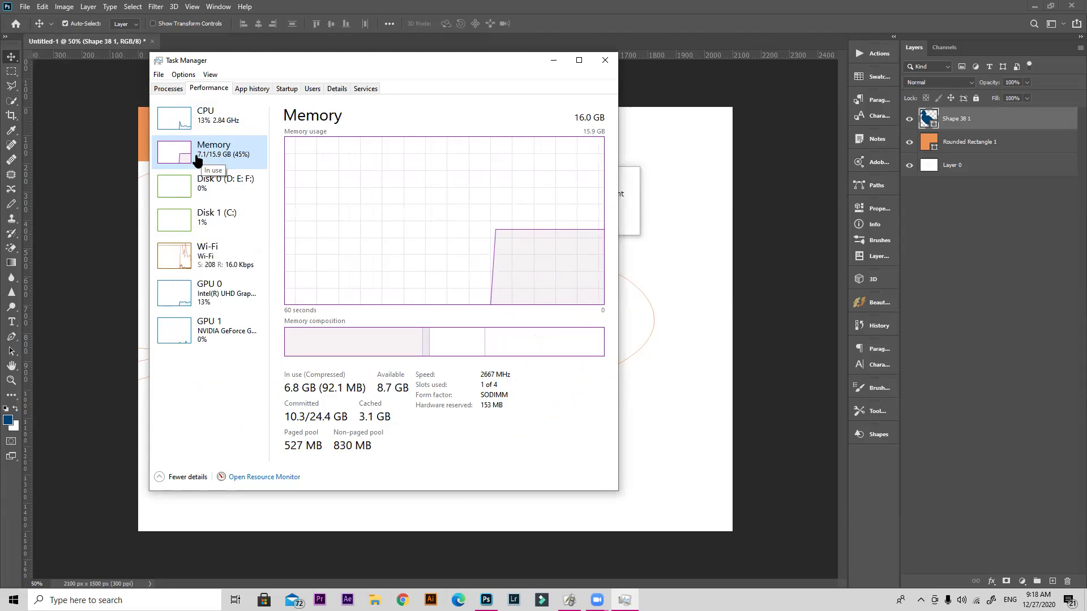
left_click_drag(297, 67, 338, 98)
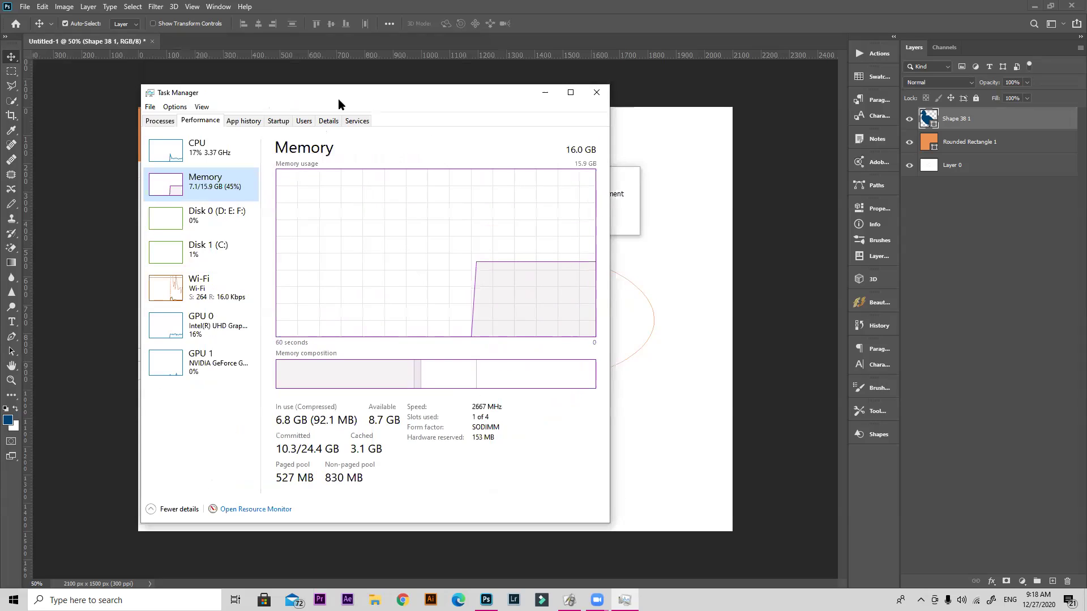
Close Task Manager and cancel quitting Photoshop to return to the Untitled-1 document.
key("alt+F4")
key("alt+F4")
left_click(586, 225)
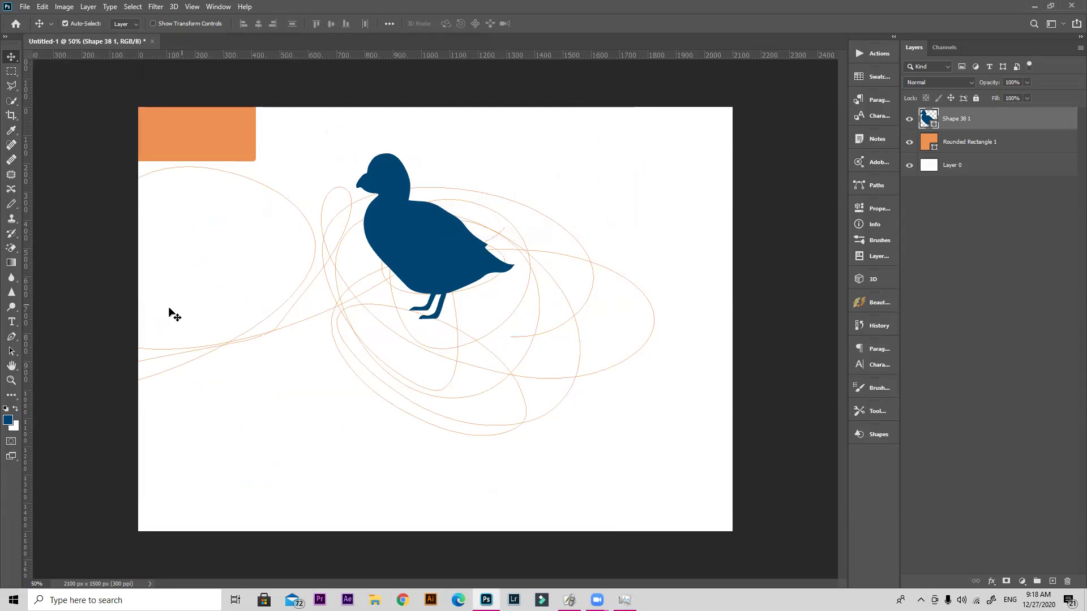
Try to apply a gradient to the duck shape with the Gradient tool.
left_click(12, 263)
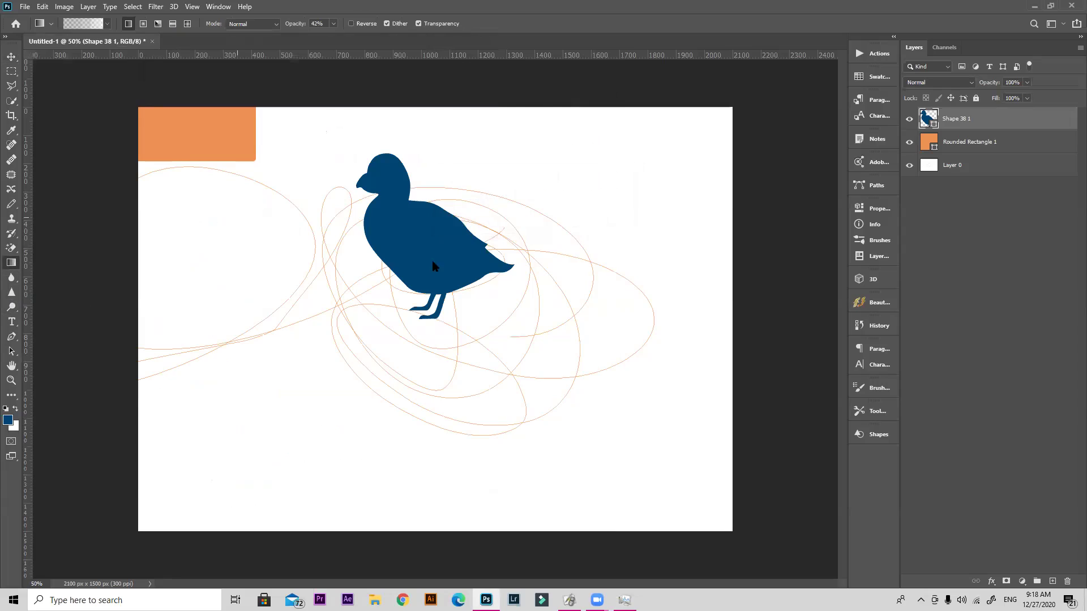
left_click(432, 260)
left_click(535, 222)
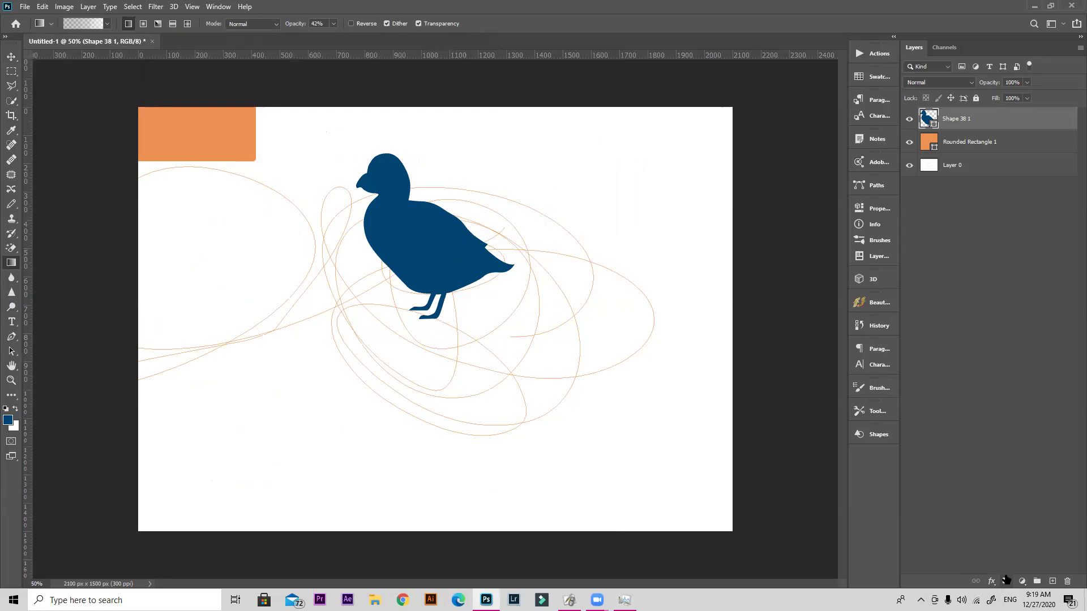
Add a Brightness/Contrast adjustment layer above the duck with brightness 150 and contrast -50.
left_click(1021, 582)
left_click(1019, 420)
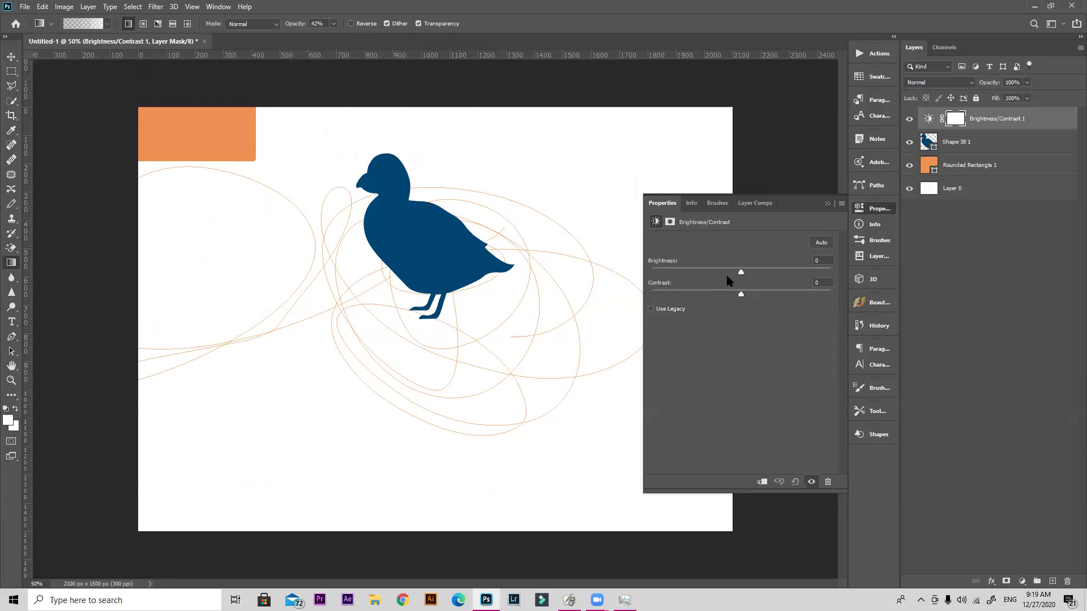
left_click_drag(761, 272, 946, 250)
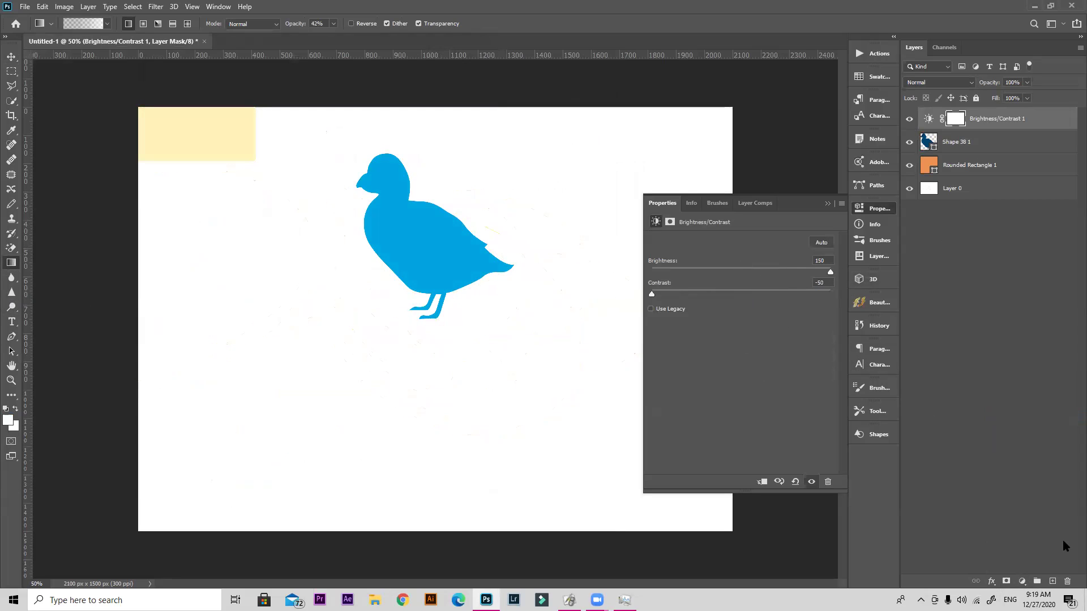
Add a Hue/Saturation adjustment layer and shift the hue so the duck turns orange-red and the rectangle light purple.
left_click(1022, 582)
left_click(1031, 475)
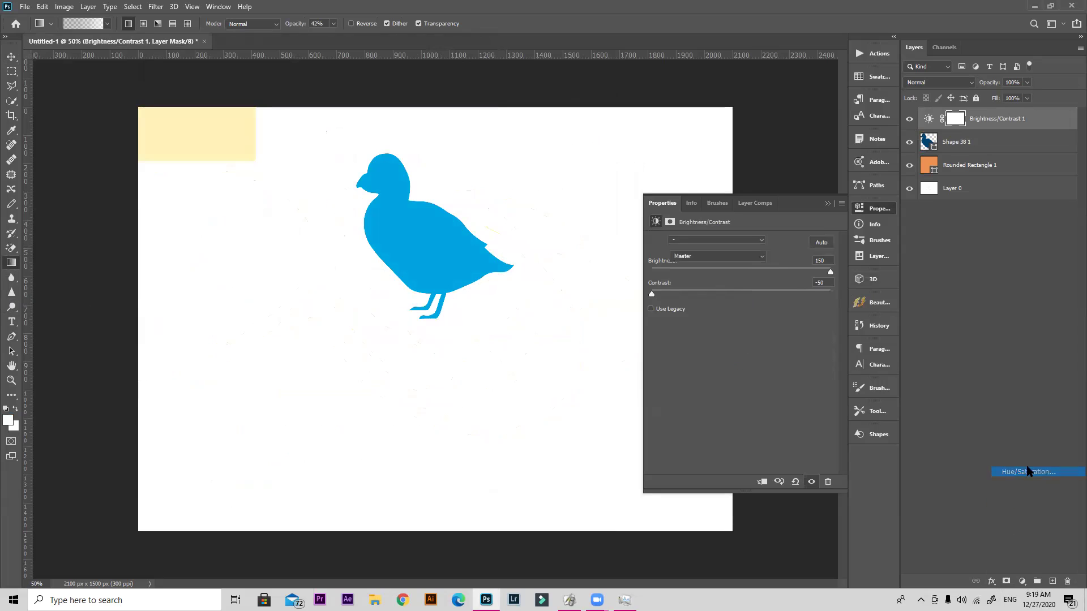
left_click_drag(741, 283, 847, 283)
Draw a closed, irregular curved shape with the Pen tool from the duck past the canvas's left edge, about 1818 x 966 px.
left_click(11, 322)
left_click(11, 337)
left_click_drag(238, 245, 598, 335)
left_click_drag(415, 283, 284, 418)
left_click_drag(341, 303, 350, 413)
left_click_drag(503, 399, 698, 345)
left_click_drag(81, 431, 235, 245)
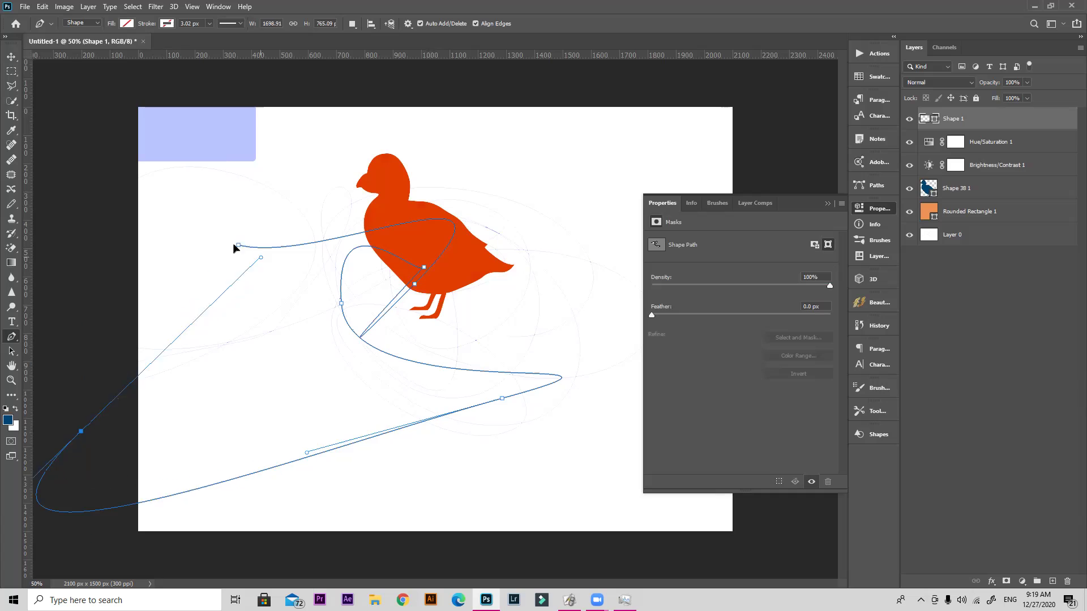
left_click(268, 258)
left_click(276, 291)
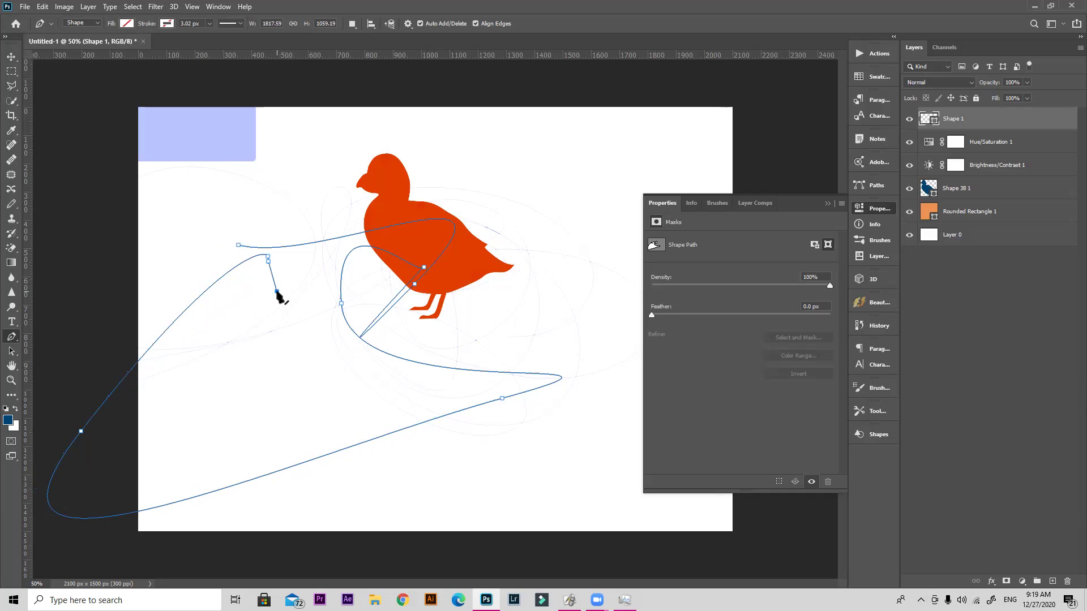
left_click(239, 245)
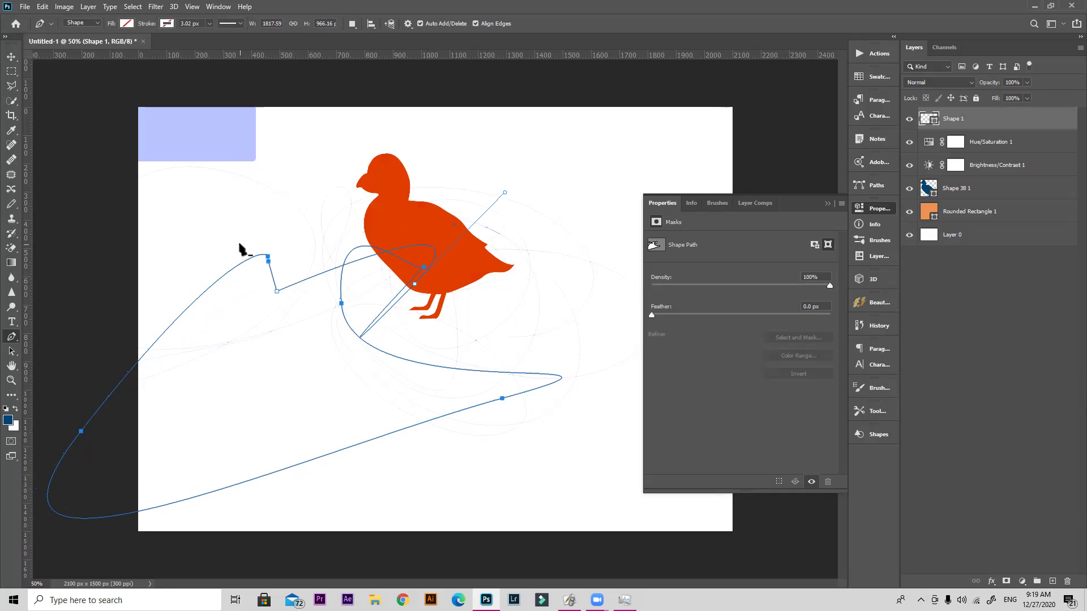
Fill the pen-drawn shape with light gray from the recently used colors and move it right, overlapping the duck's lower body.
left_click(127, 23)
left_click(157, 83)
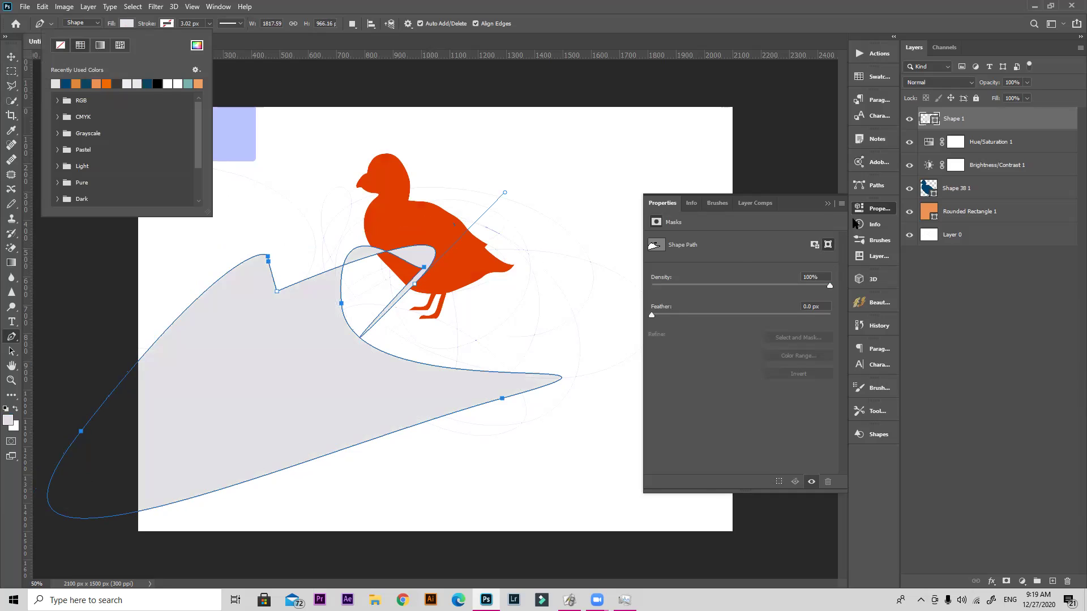
left_click(827, 203)
key("v")
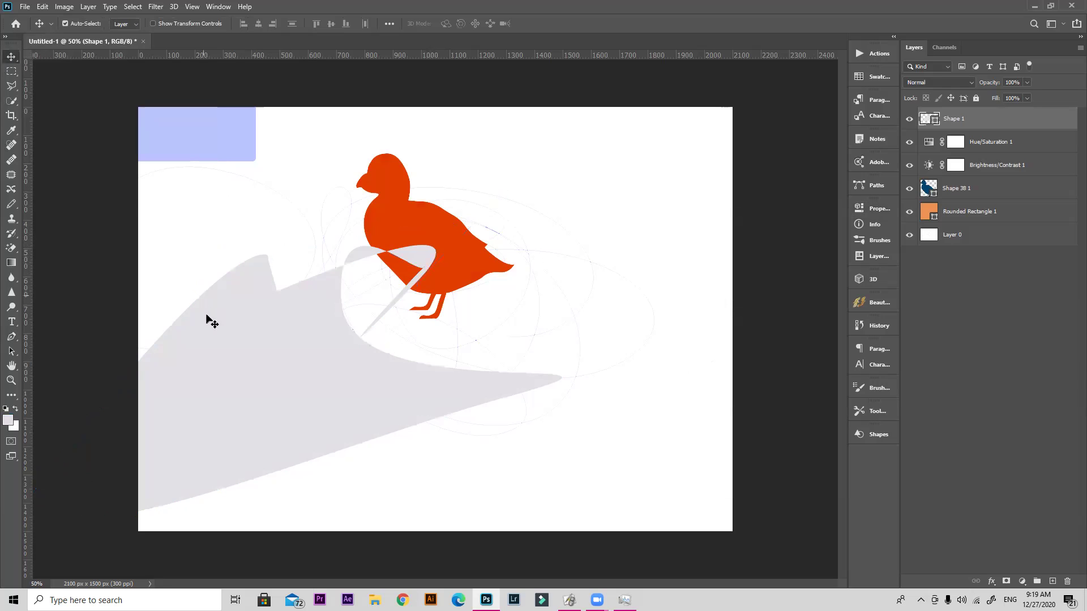
left_click_drag(206, 318, 340, 235)
Outline a large irregular area around the duck with the Patch tool and try to patch it.
left_click(11, 175)
mouse_move(144, 210)
left_mouse_down()
mouse_move(423, 313)
mouse_move(544, 174)
mouse_move(507, 270)
mouse_move(596, 214)
left_mouse_up()
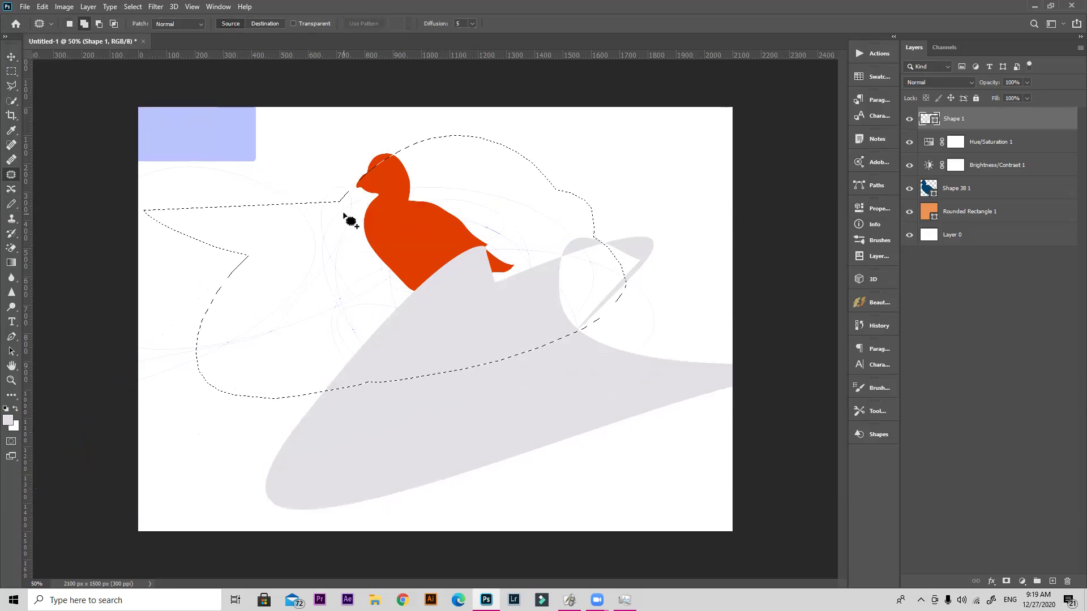
left_click(371, 238)
left_click(532, 224)
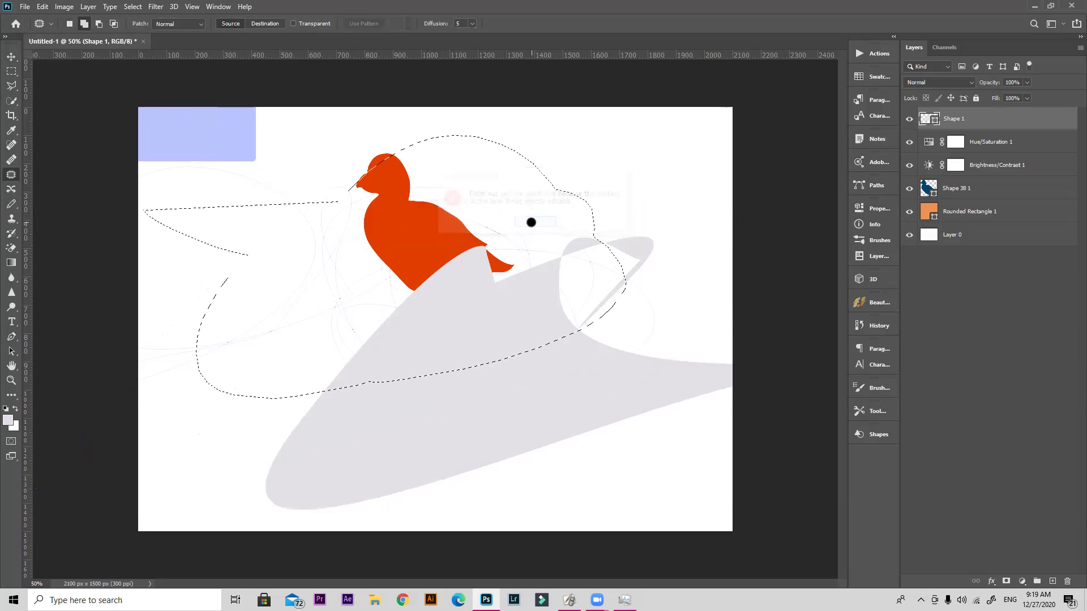
Move the light gray shape up and to the left together with the selection outline.
left_click(12, 58)
left_click_drag(488, 271, 420, 249)
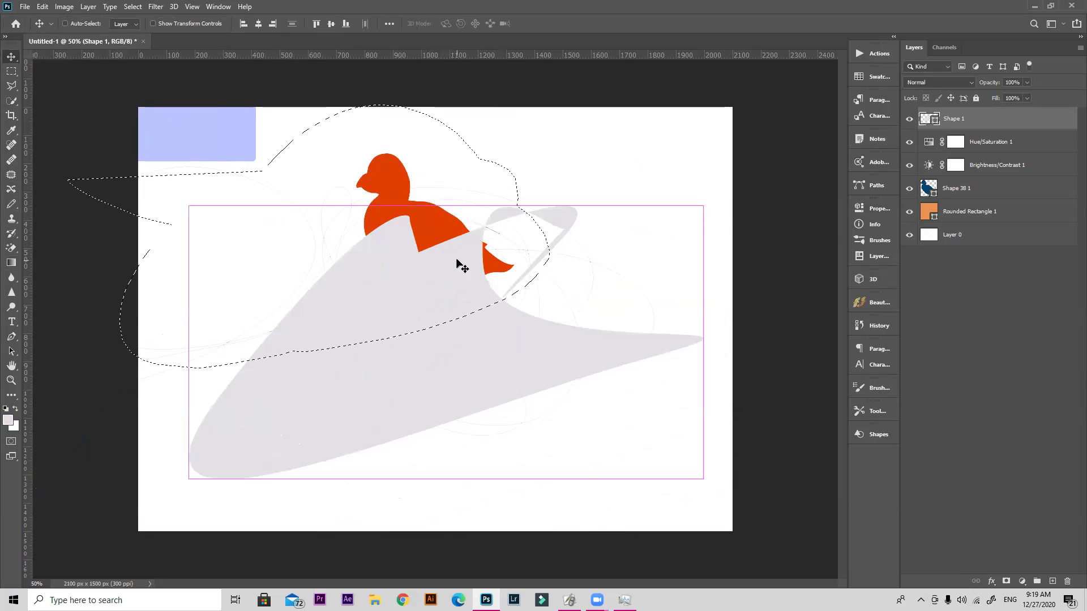
Detach the 3D panel from the dock as a floating icon and clear the selection around the duck.
left_click(872, 279)
left_click(763, 226)
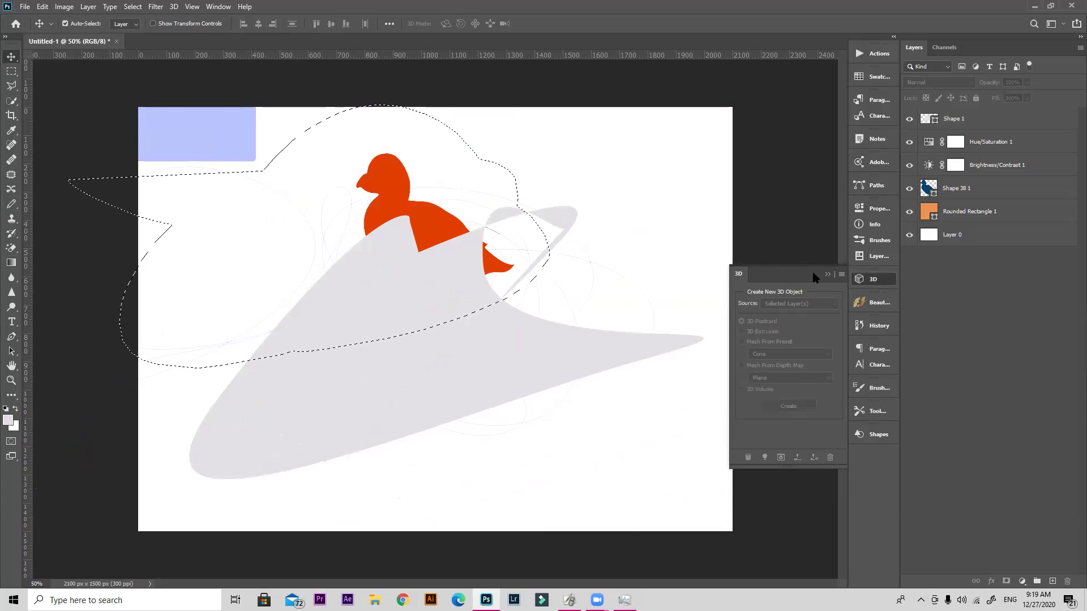
left_click_drag(819, 274, 822, 277)
left_click(836, 264)
key("ctrl+d")
Draw an open, looping curved path with the Pen tool over the gray shape, about 1102 x 790 px.
left_click(11, 337)
mouse_move(290, 233)
left_mouse_down()
mouse_move(300, 249)
mouse_move(442, 288)
left_mouse_up()
left_click_drag(353, 274, 260, 336)
left_click(261, 223)
left_click(404, 352)
left_click(286, 362)
left_click(331, 292)
left_click(506, 335)
left_click(511, 419)
left_click(419, 398)
left_click(405, 397)
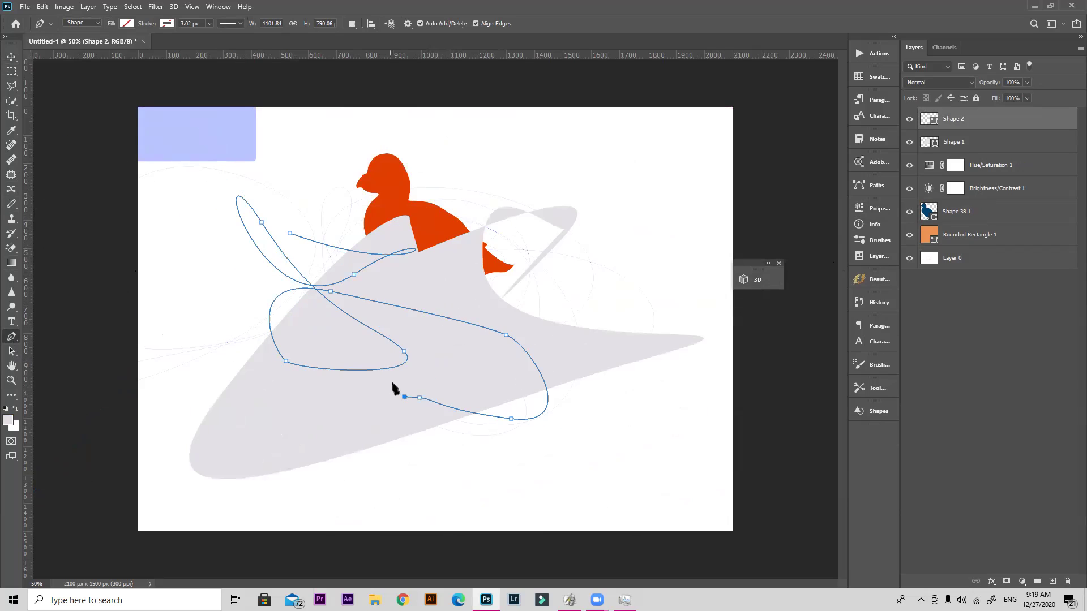
left_click(11, 57)
key("ctrl+shift+s")
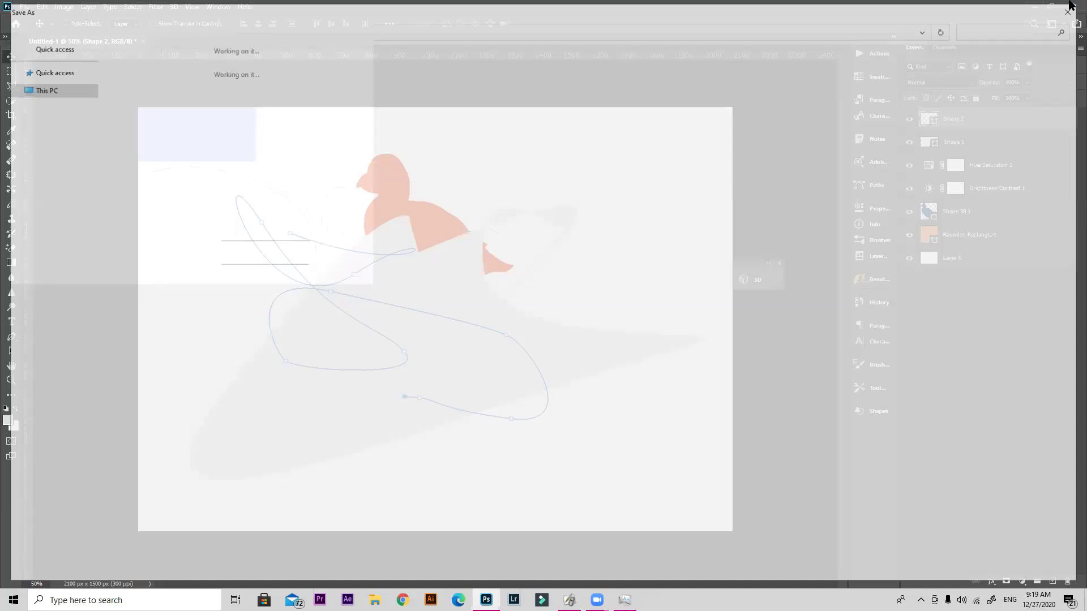
key("Escape")
Hide the path outline and move the looping path slightly upward.
key("ctrl+h")
left_click_drag(408, 303, 407, 330)
key("ctrl+z")
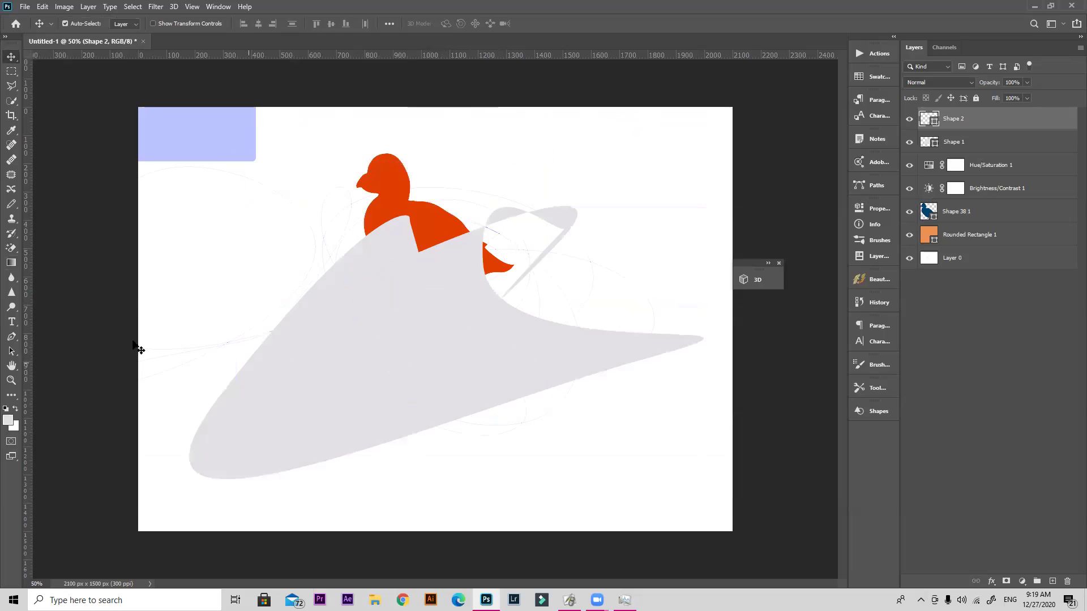
Add Lorem ipsum text along the looping path with random letters inserted after "dolor", and move it right and slightly down.
left_click(11, 322)
left_click(384, 300)
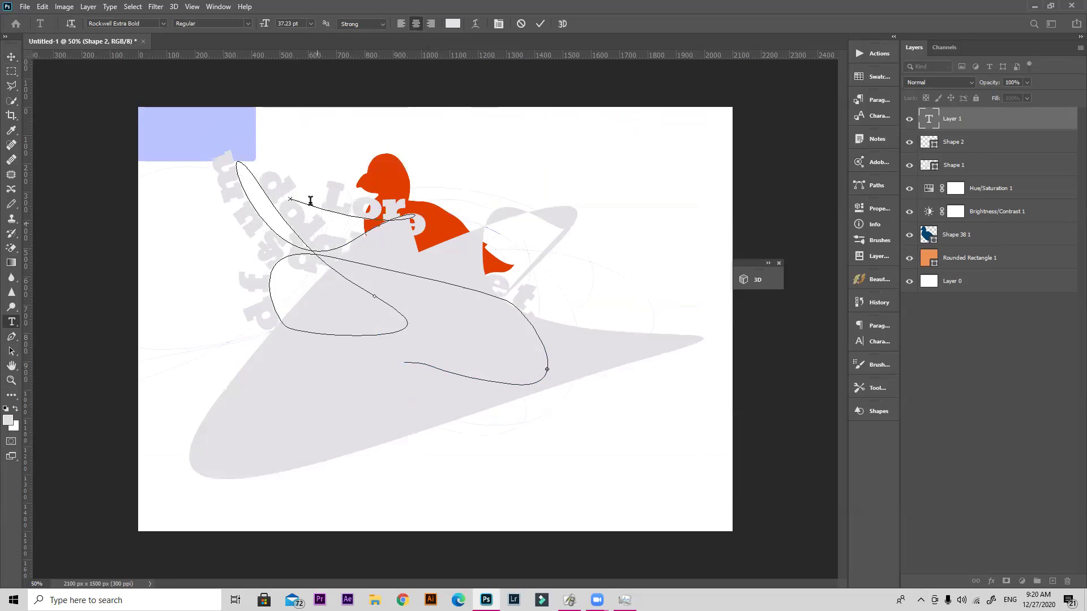
left_click(11, 56)
left_click_drag(294, 224, 462, 260)
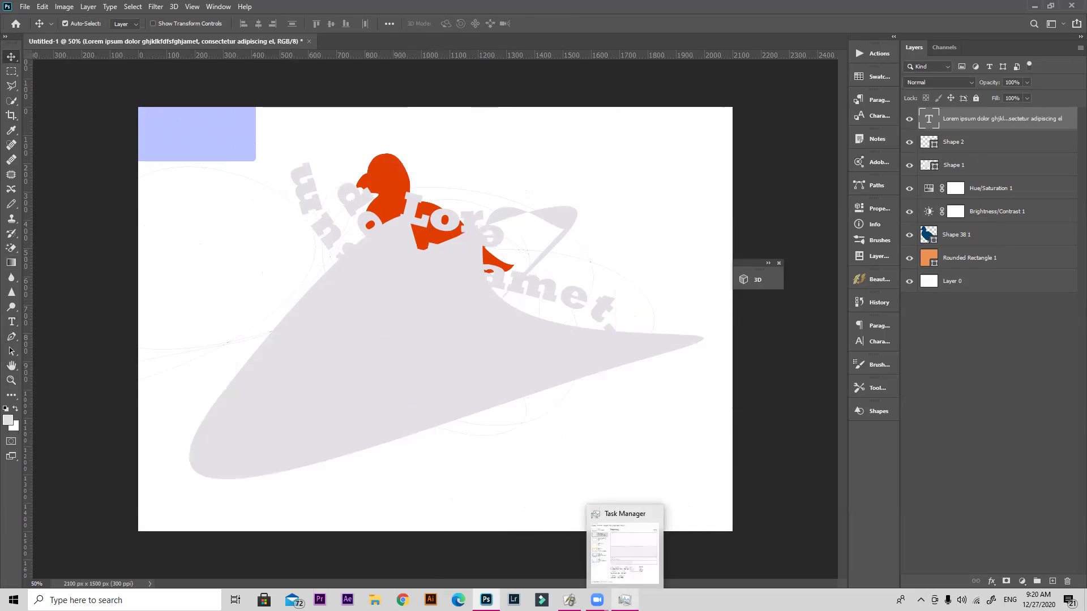
Switch to Task Manager and examine the memory usage while Photoshop is running.
left_click(624, 600)
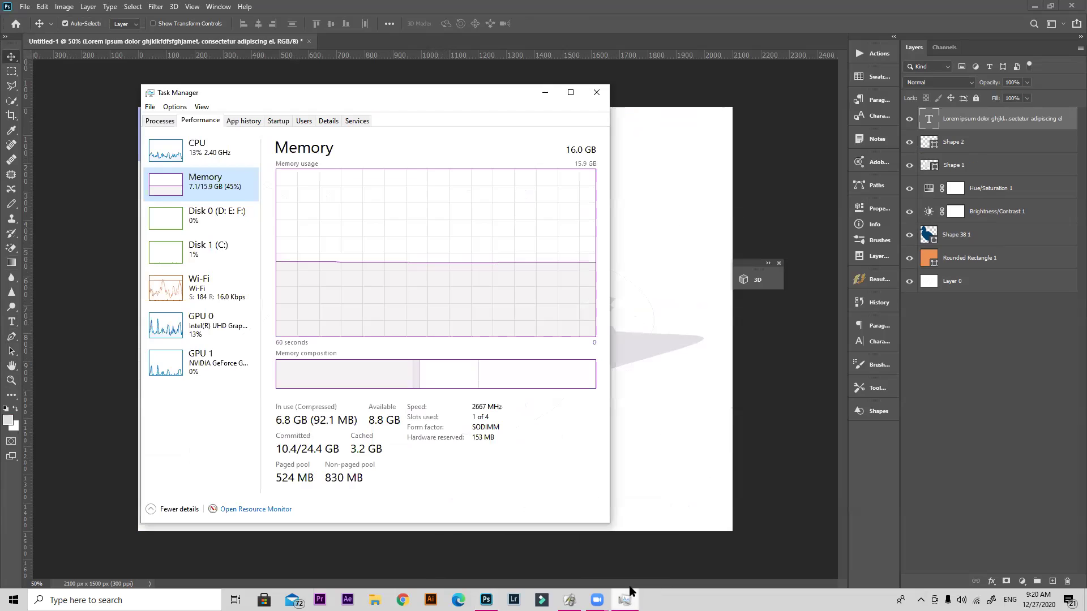
left_click(163, 214)
left_click(160, 194)
left_click(214, 160)
left_click(207, 190)
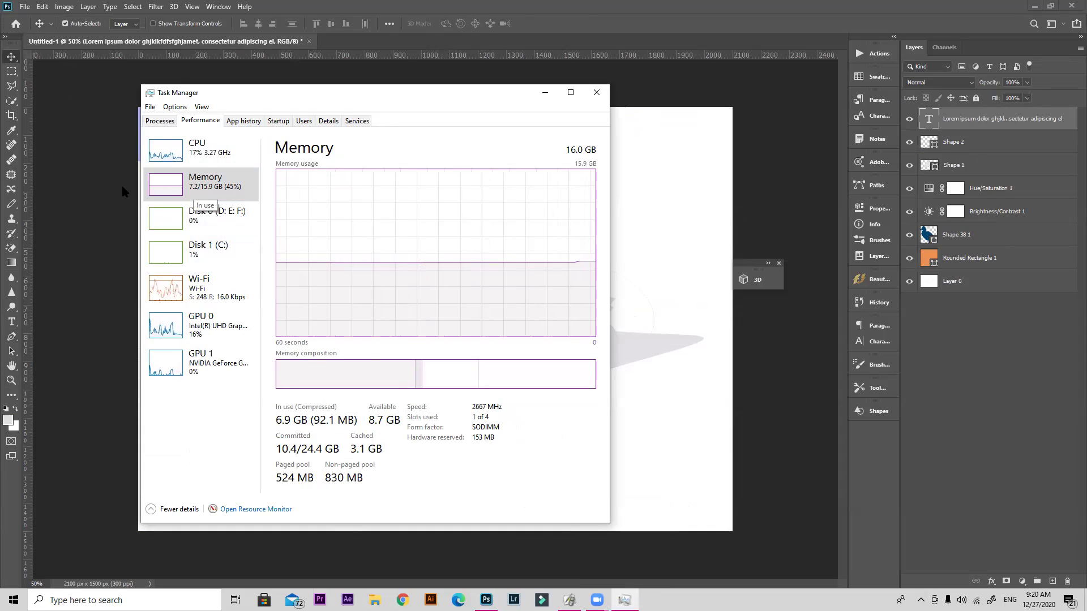
Quit Photoshop without saving the changes to Untitled-1.
left_click(1071, 6)
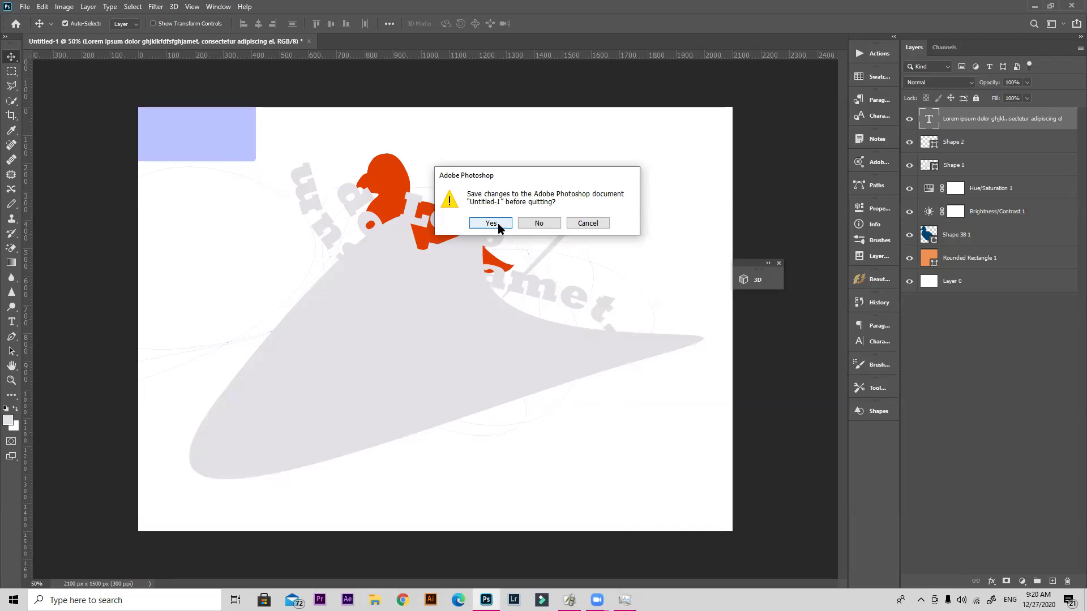
left_click(539, 223)
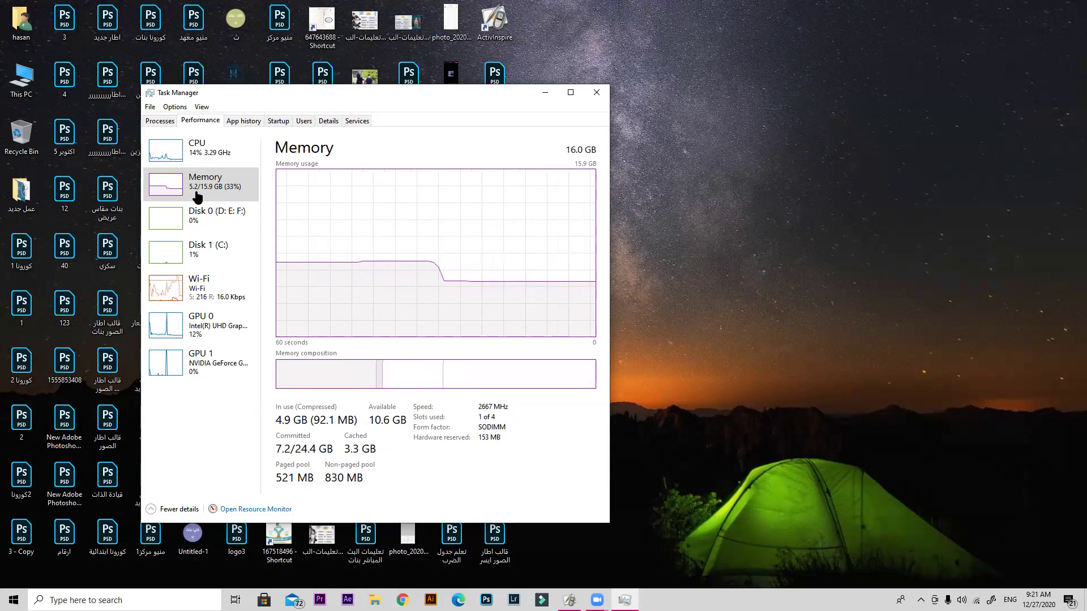
Examine the memory usage in Task Manager's compact summary and full views, and close Task Manager.
double_click(187, 180)
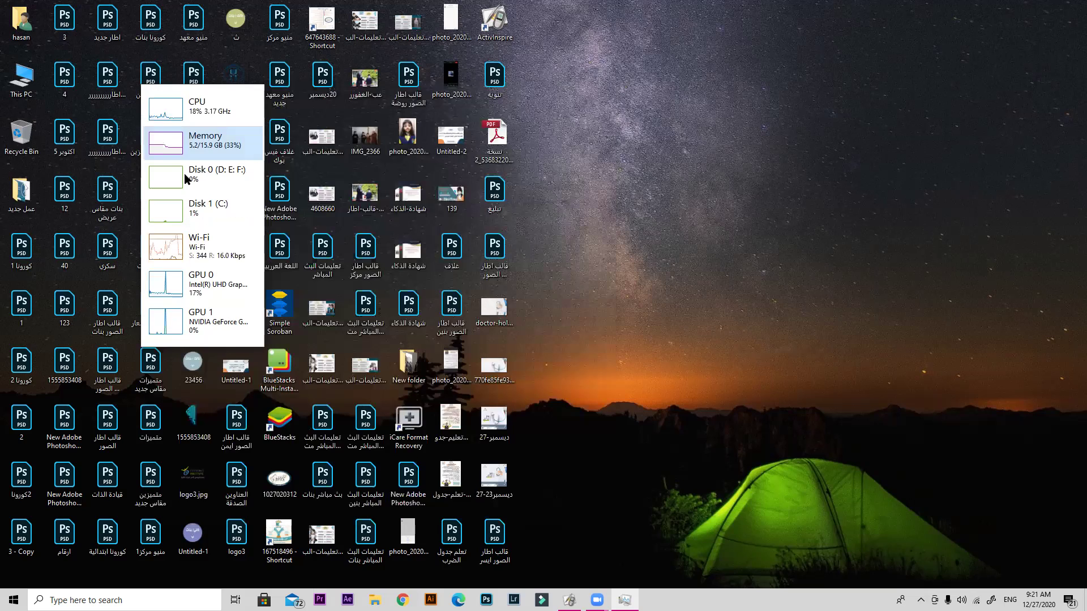
double_click(185, 142)
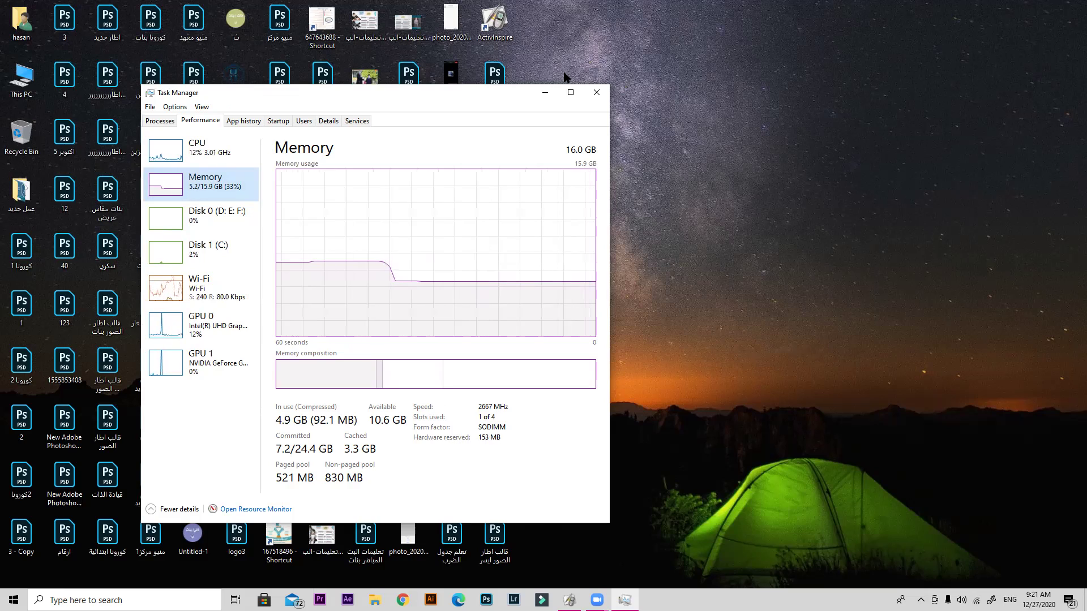
left_click(596, 94)
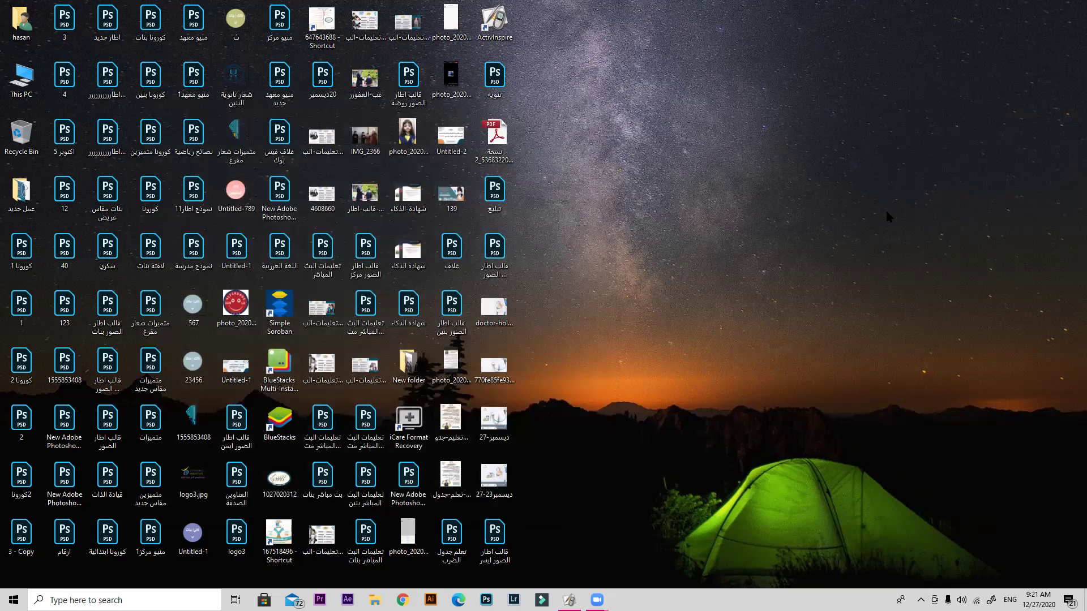
Switch to ActivInspire and open page 11 of the computer textbook flipchart, covering RAM and ROM.
left_click(569, 600)
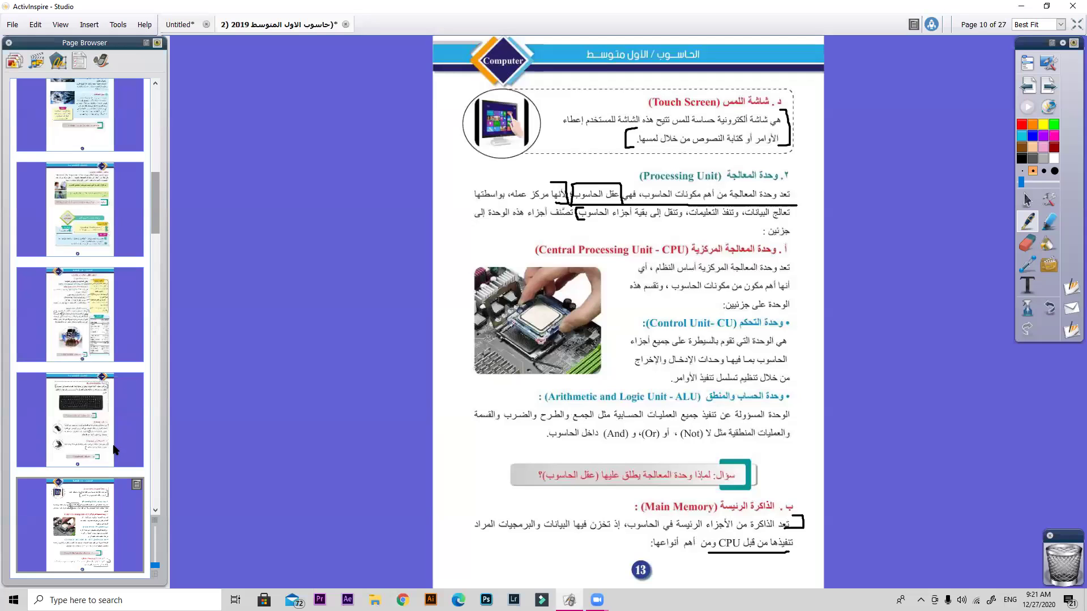
scroll(113, 451, "down", 3)
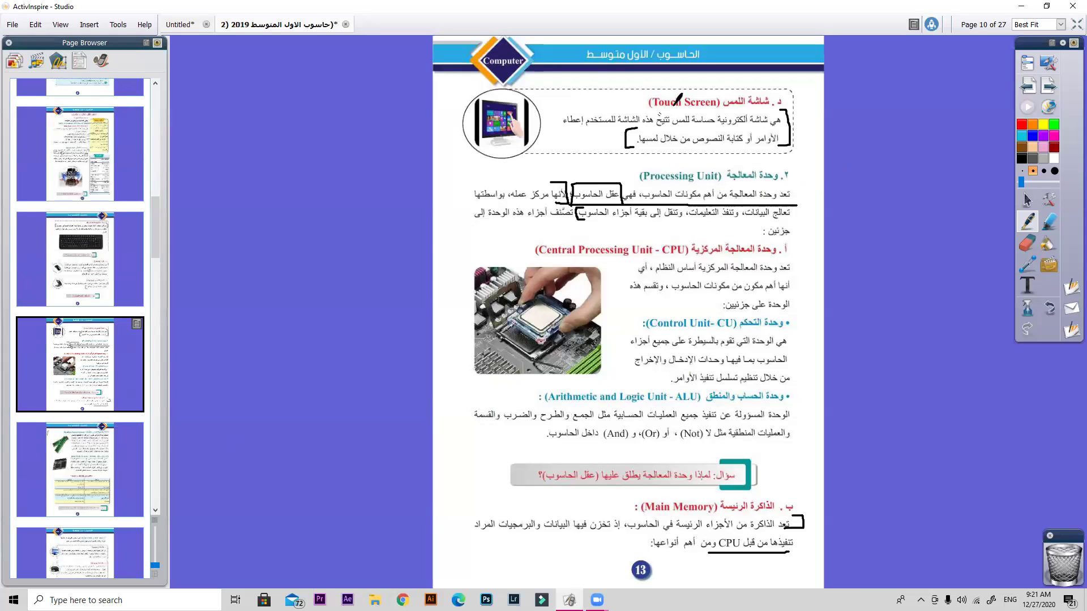
left_click(180, 24)
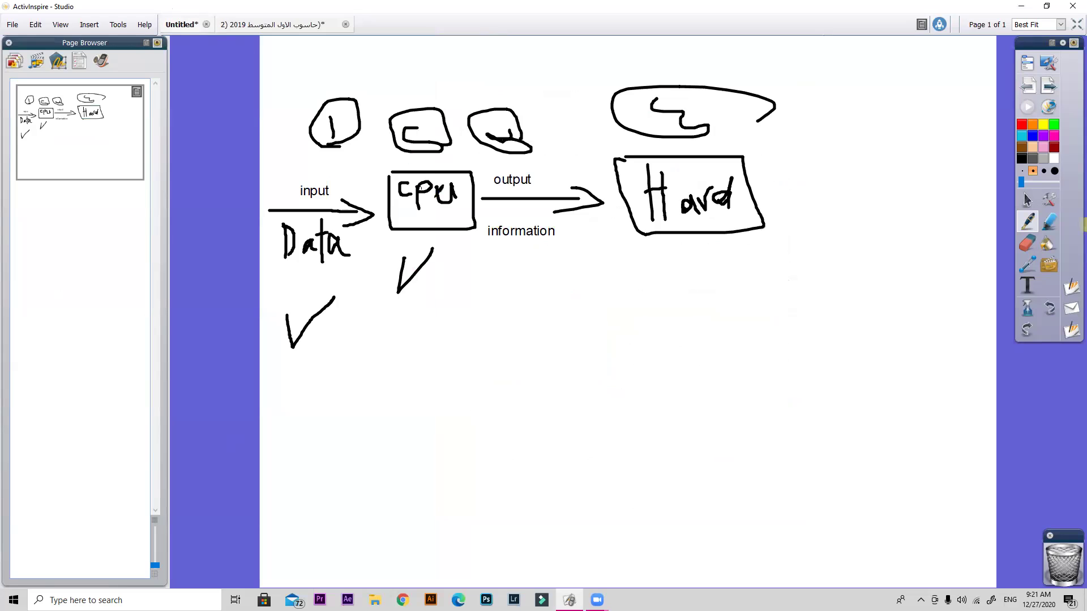
left_click(276, 26)
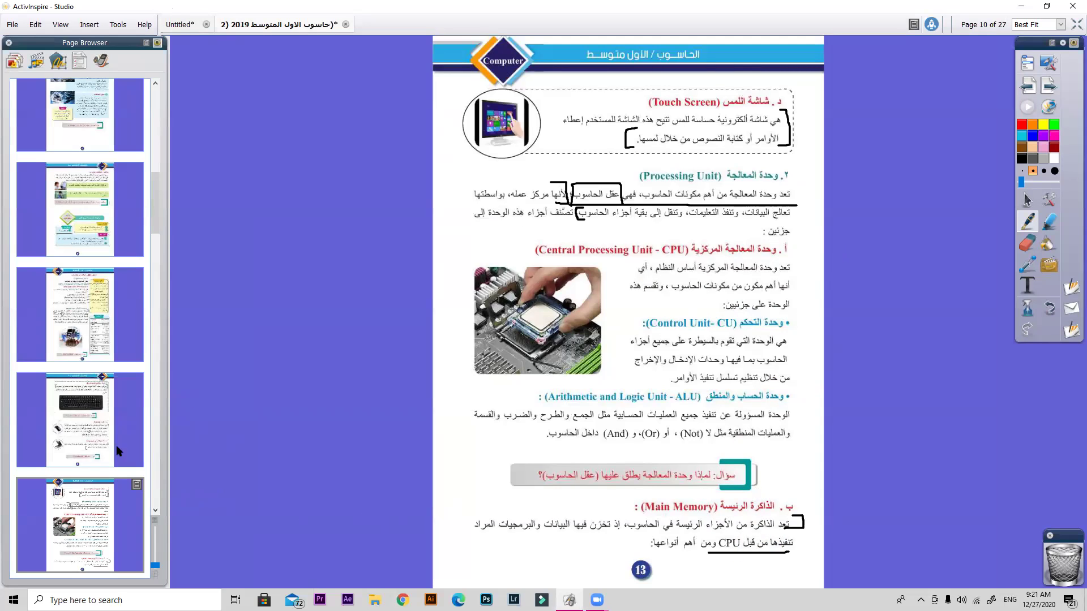
scroll(82, 487, "down", 2)
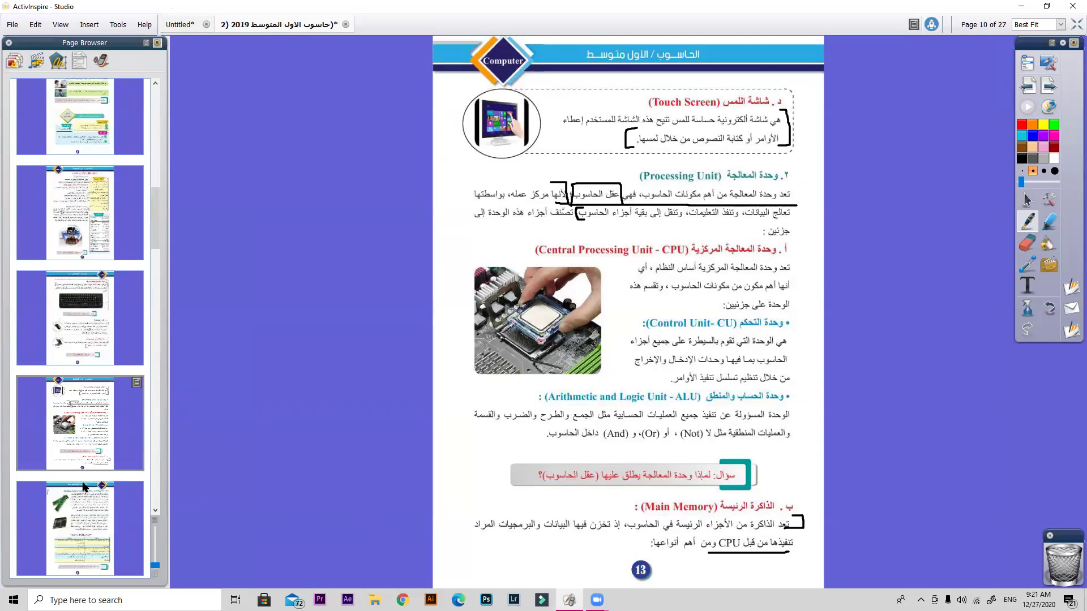
left_click(100, 446)
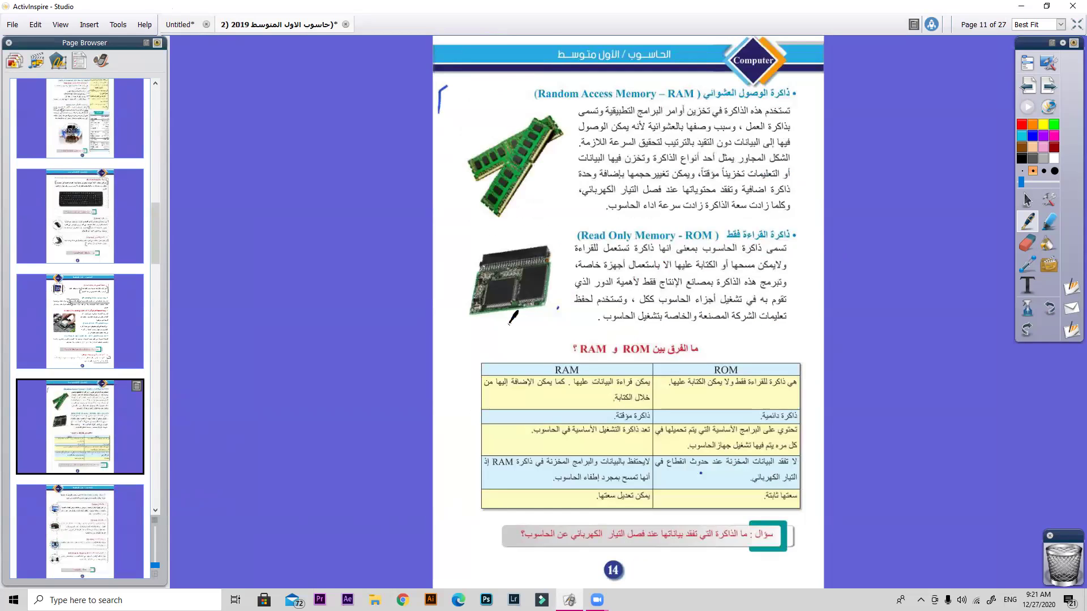
Draw a large black freehand loop around the RAM and ROM page and mark the start of the RAM paragraph.
mouse_move(797, 80)
left_mouse_down()
mouse_move(829, 363)
mouse_move(827, 460)
mouse_move(755, 563)
mouse_move(497, 546)
mouse_move(360, 247)
mouse_move(460, 39)
mouse_move(512, 18)
mouse_move(820, 72)
left_mouse_up()
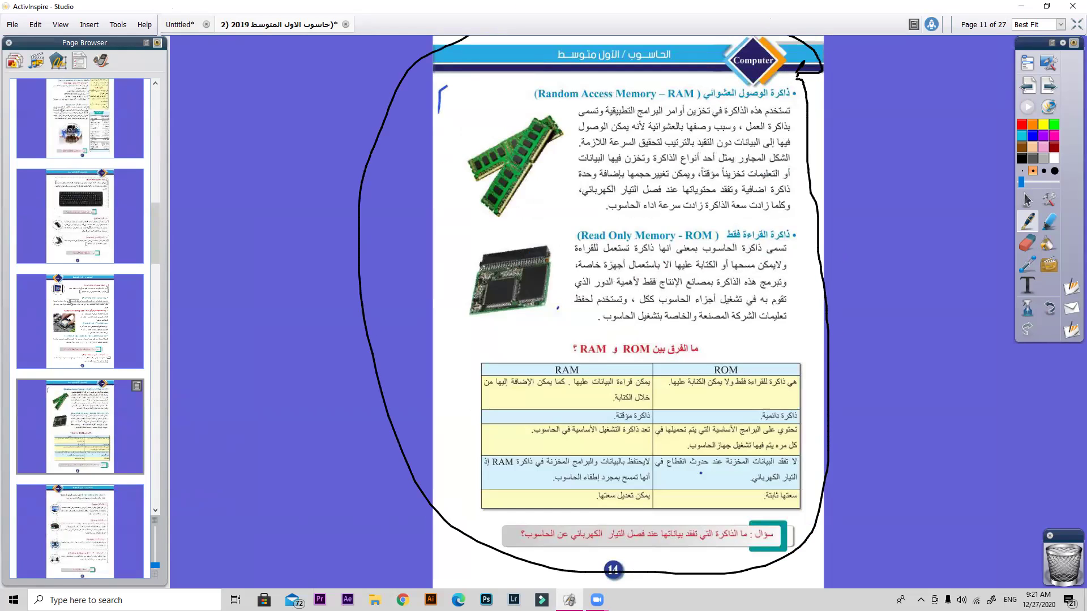
left_click_drag(811, 109, 805, 119)
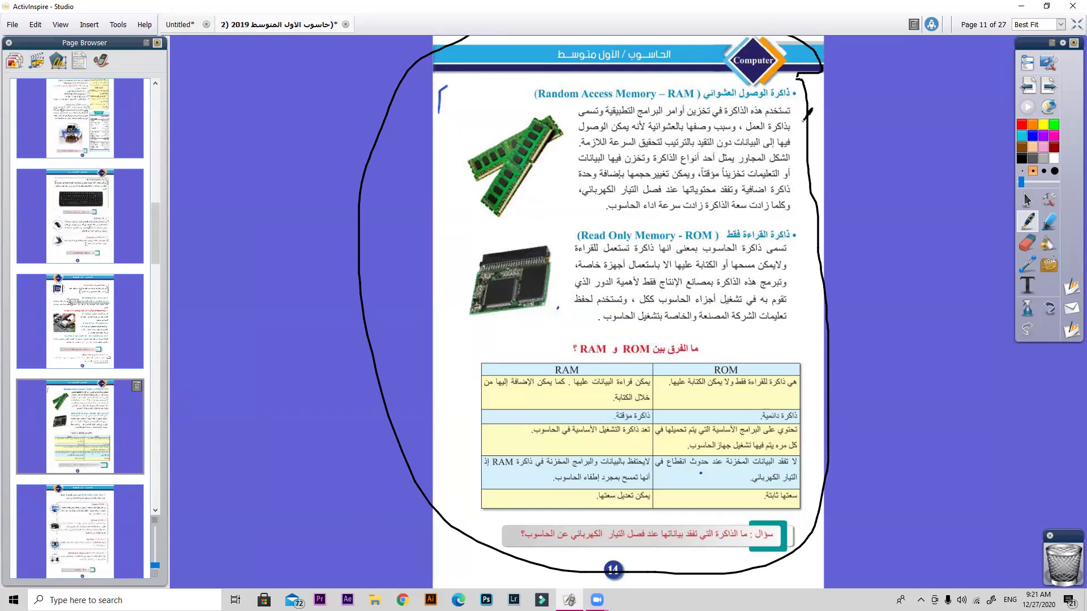